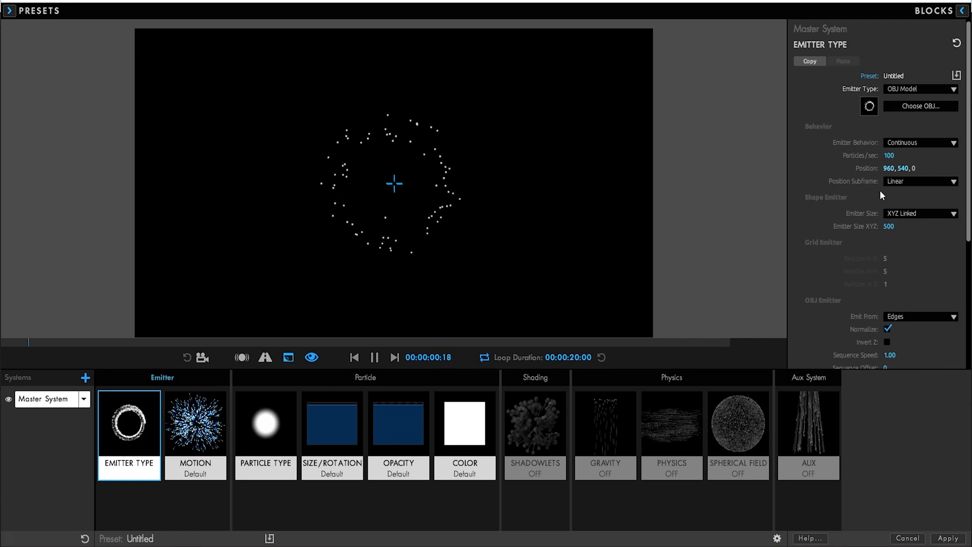
- Set the emitter to 2634 particles per second and its position to 918, 507, 165 with the preview paused
click(376, 358)
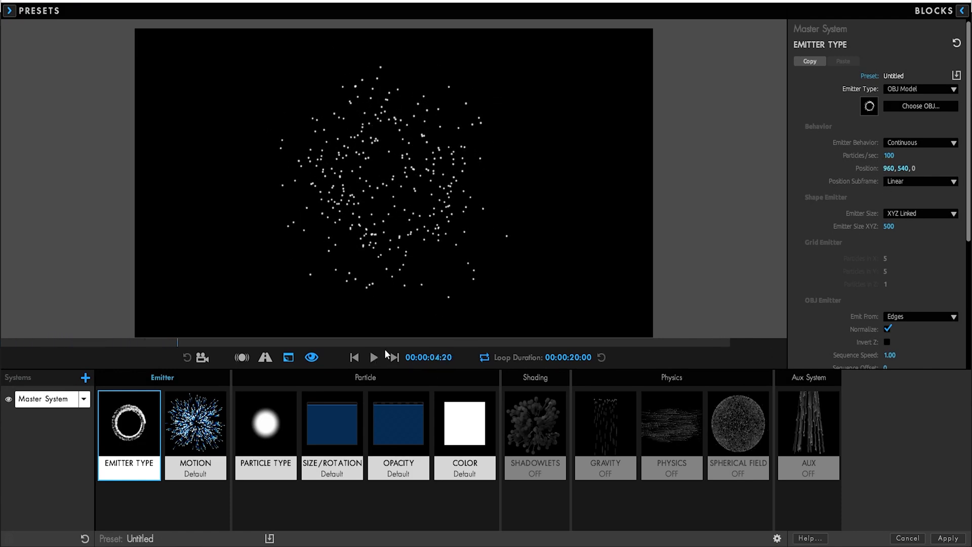
drag(889, 156, 971, 155)
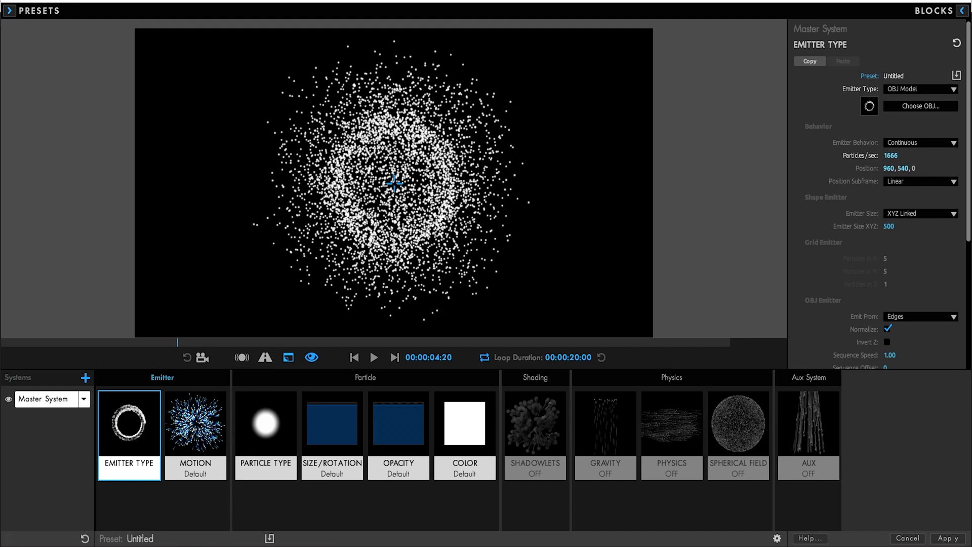
mouse_move(890, 156)
mouse_down()
mouse_move(943, 156)
mouse_move(892, 157)
mouse_up()
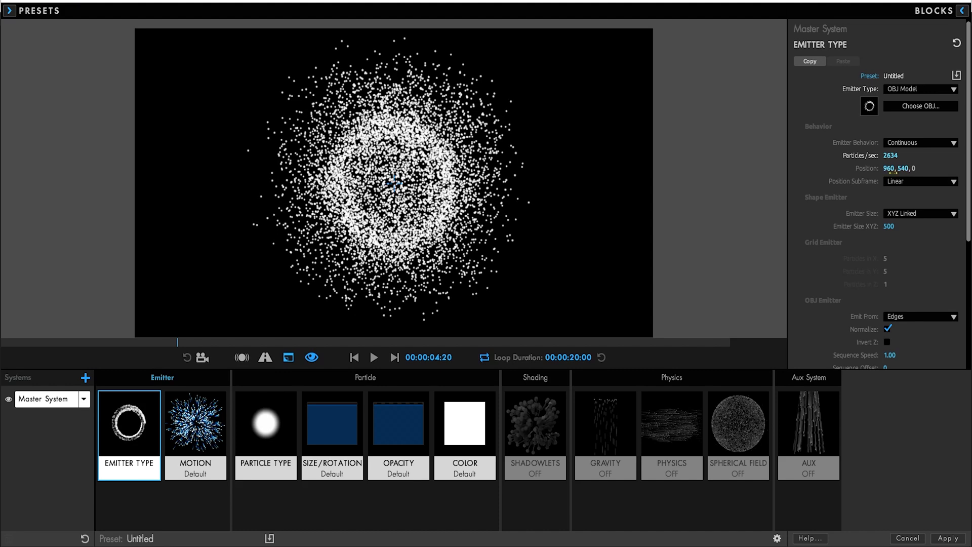
drag(891, 170, 962, 168)
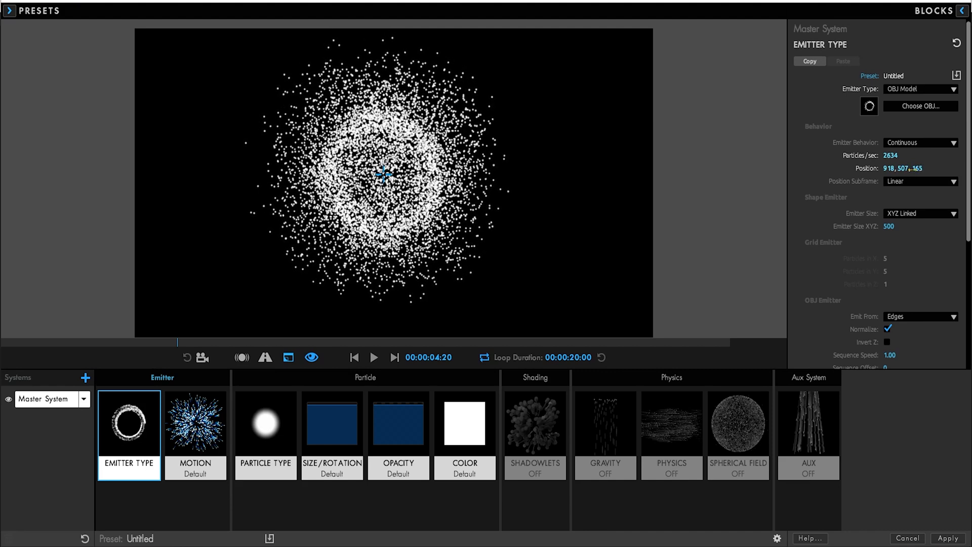
scroll(901, 259, down, 2)
click(902, 292)
click(914, 294)
scroll(914, 293, down, 1)
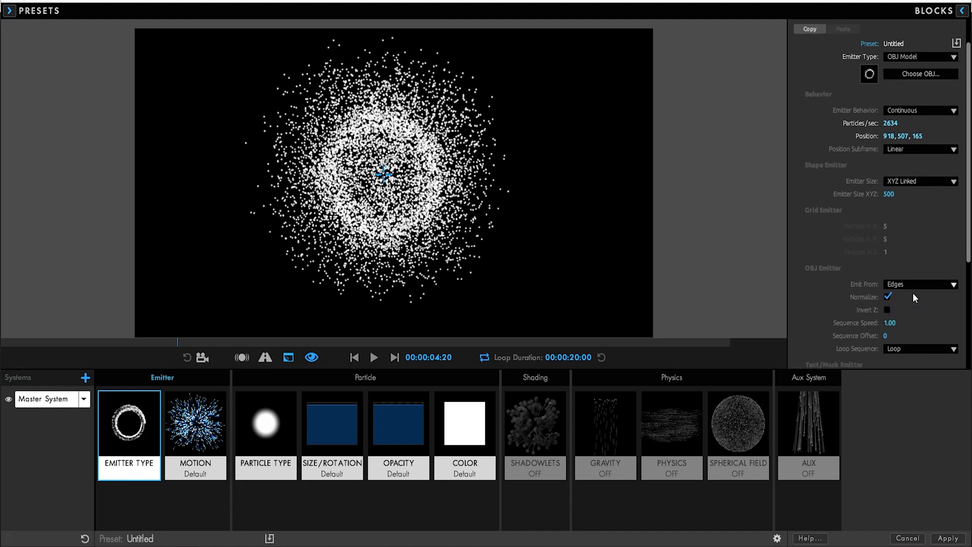
scroll(913, 293, down, 4)
- Set the particle motion direction to Directional and briefly play the preview
click(196, 436)
click(375, 358)
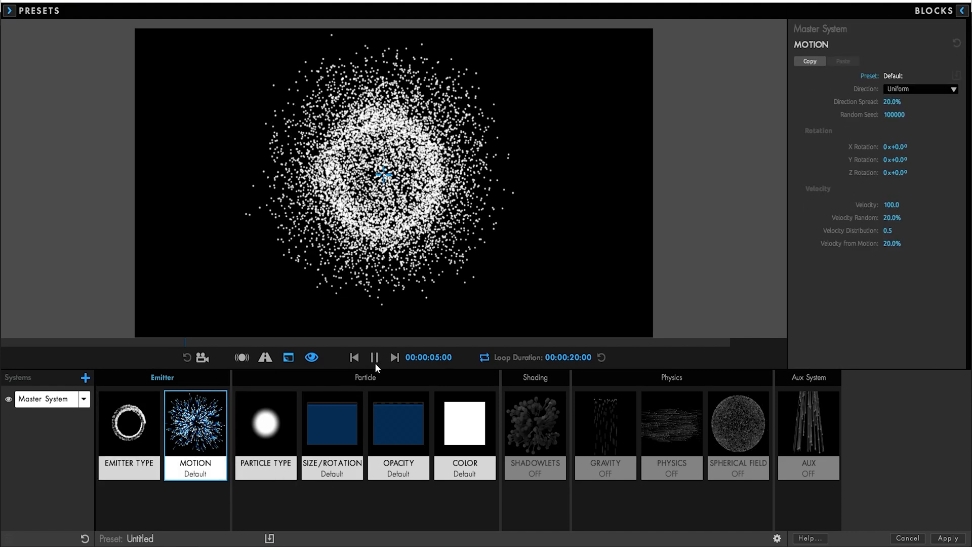
click(375, 362)
click(900, 90)
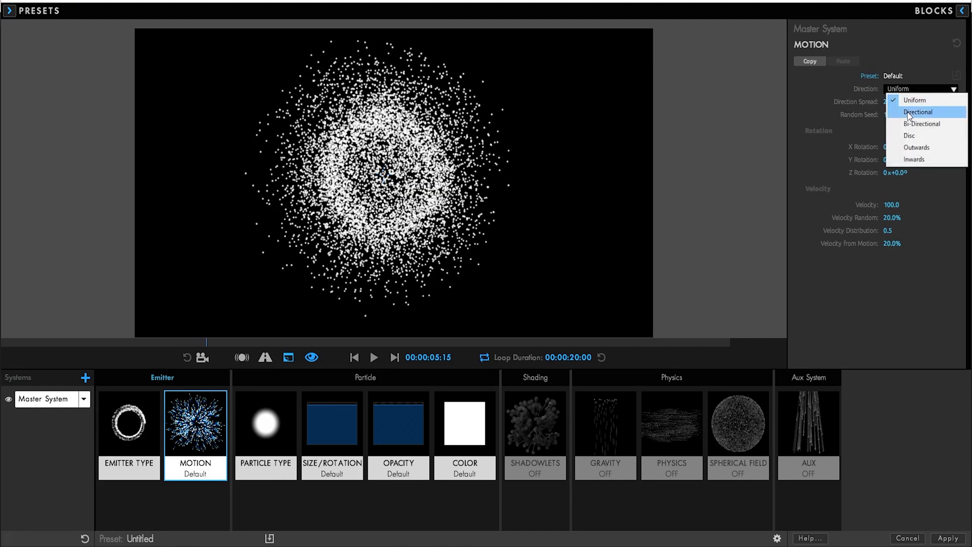
click(918, 112)
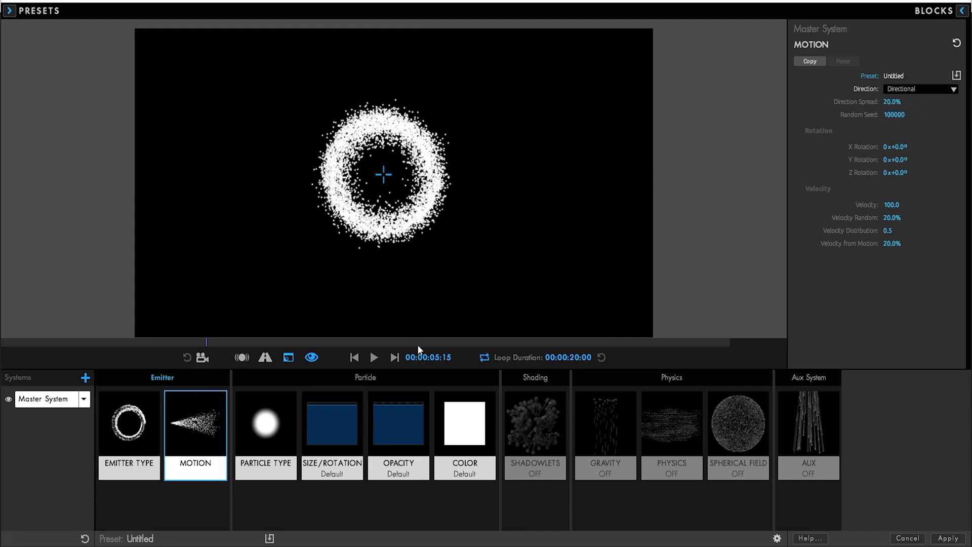
click(373, 360)
click(372, 361)
- Configure the particle motion with X Rotation 90°, Z Rotation 185° and Velocity 8.0
drag(900, 148, 943, 147)
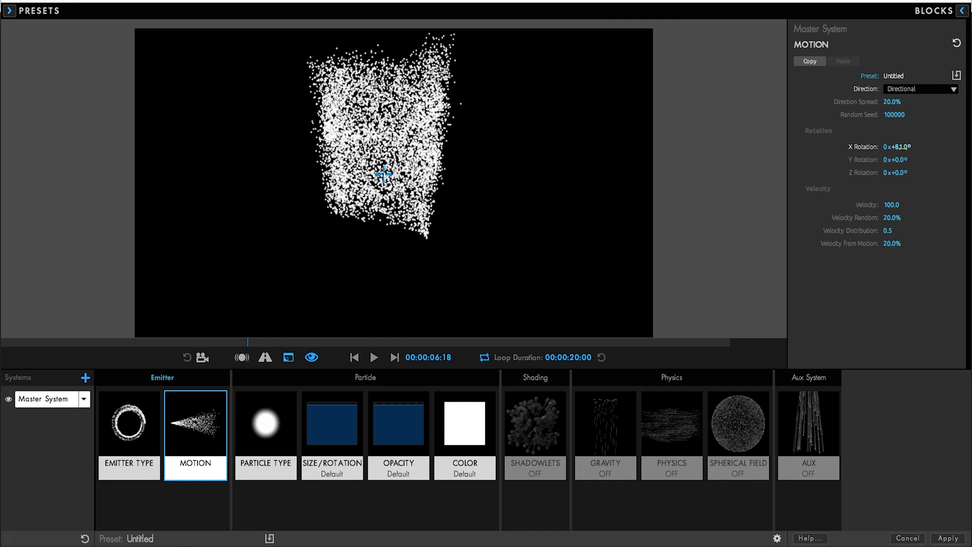
click(904, 148)
text(90)
key(Return)
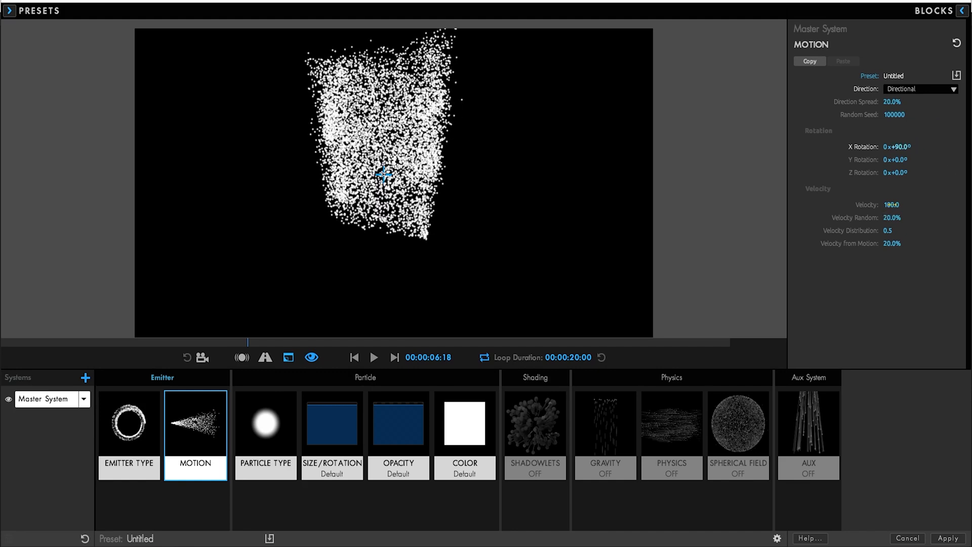
drag(892, 205, 846, 205)
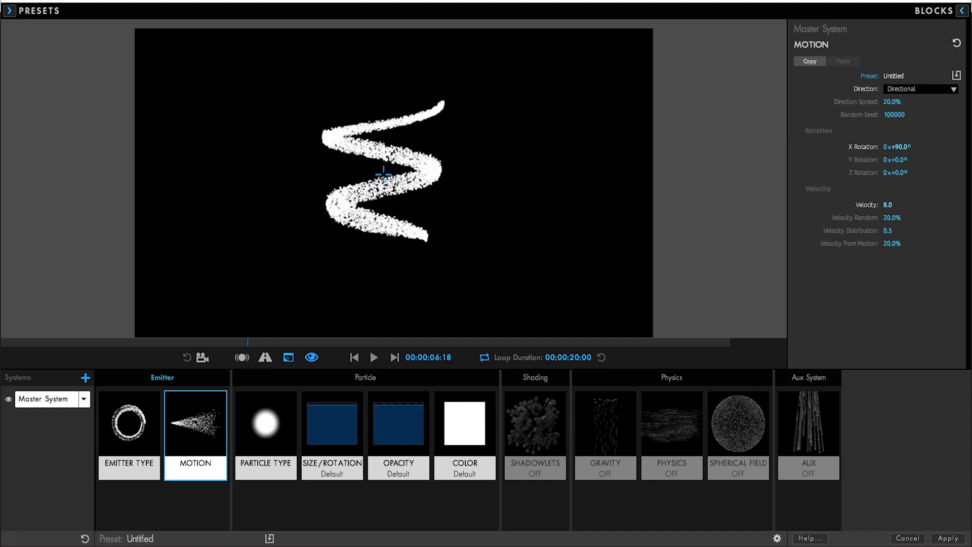
drag(896, 173, 927, 173)
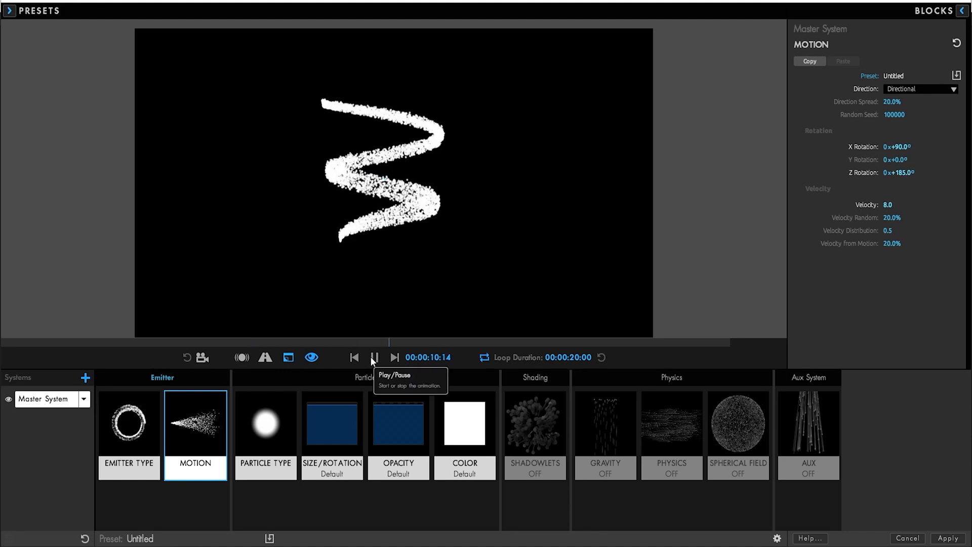
- Set the particle type to Glow Sphere (No DOF)
click(265, 433)
click(912, 90)
click(900, 112)
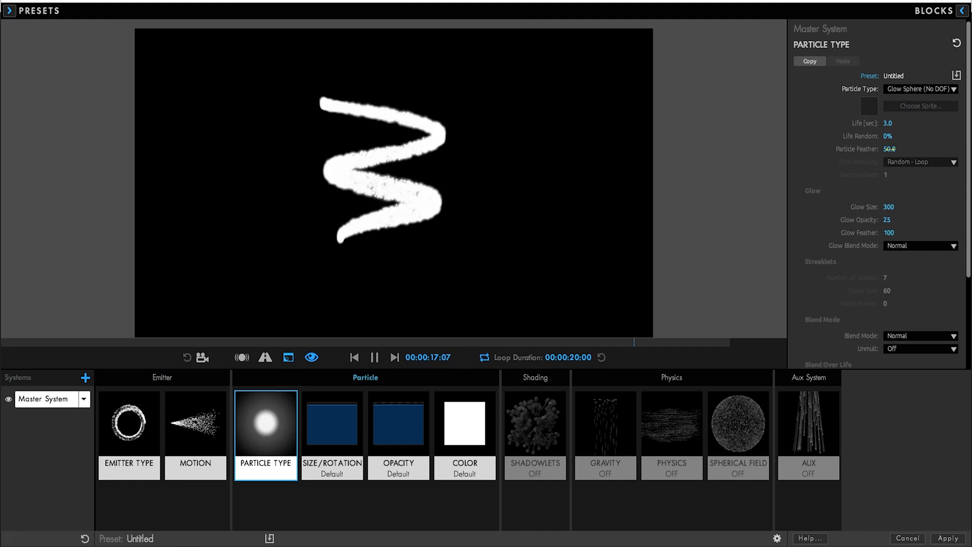
- Set the particles' glow blend mode to Screen and choose another option for the general blend mode
click(906, 247)
click(893, 279)
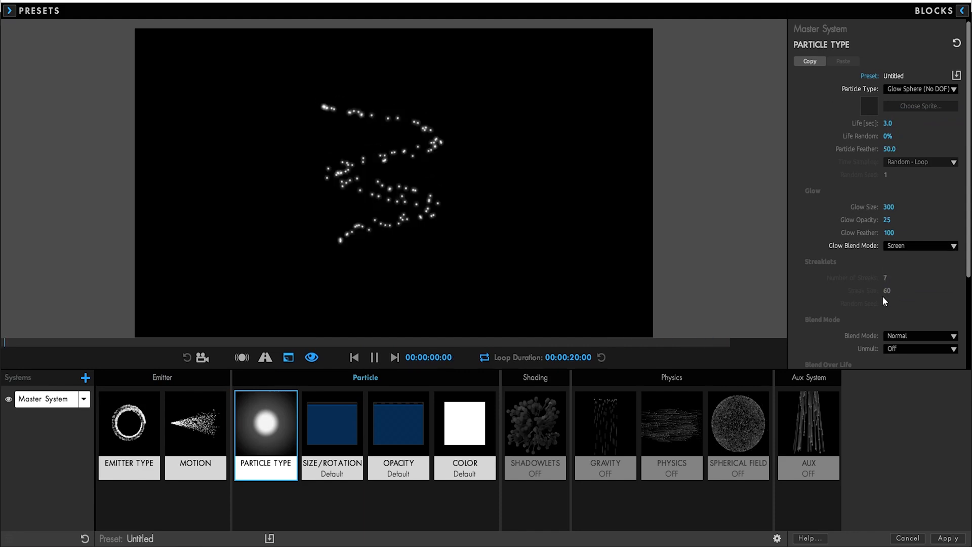
scroll(886, 304, down, 1)
click(901, 316)
click(907, 351)
- Set the particle size to 8.0 and shape its Size Over Life curve to rise quickly from zero and taper off at the end
click(332, 426)
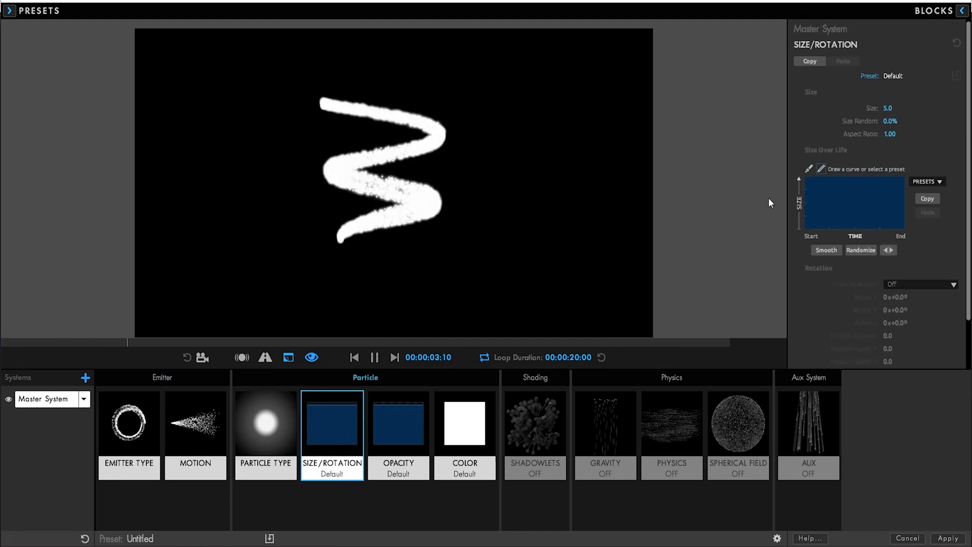
drag(887, 109, 903, 108)
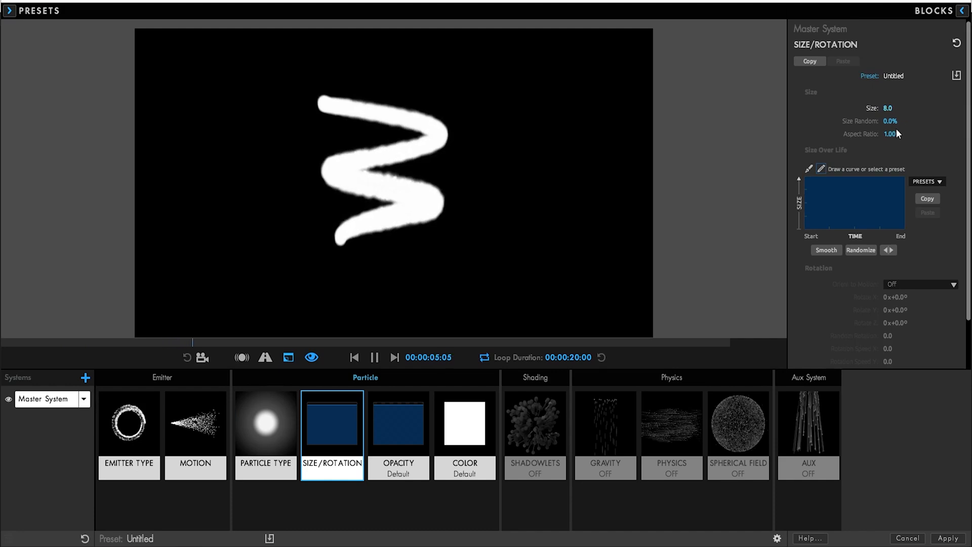
click(809, 169)
drag(807, 178, 811, 230)
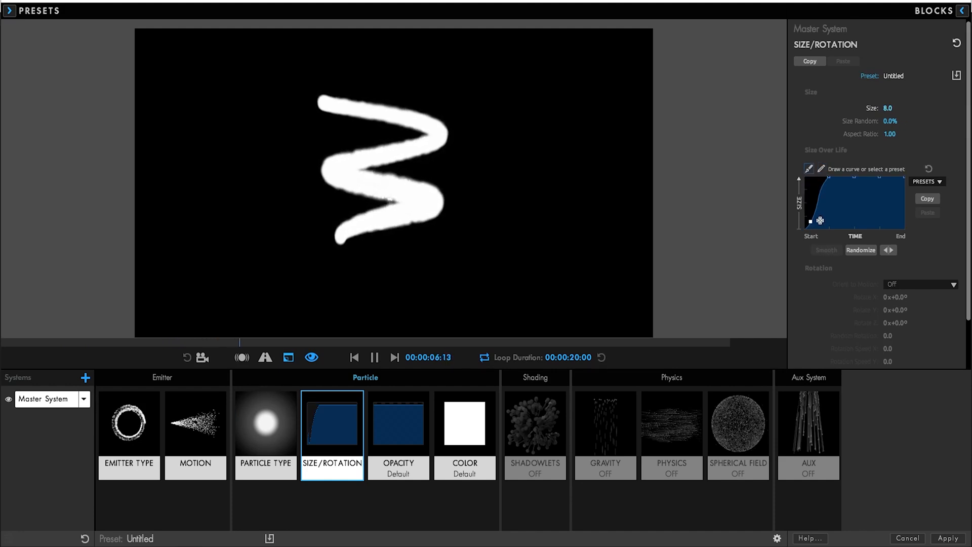
click(875, 212)
click(900, 229)
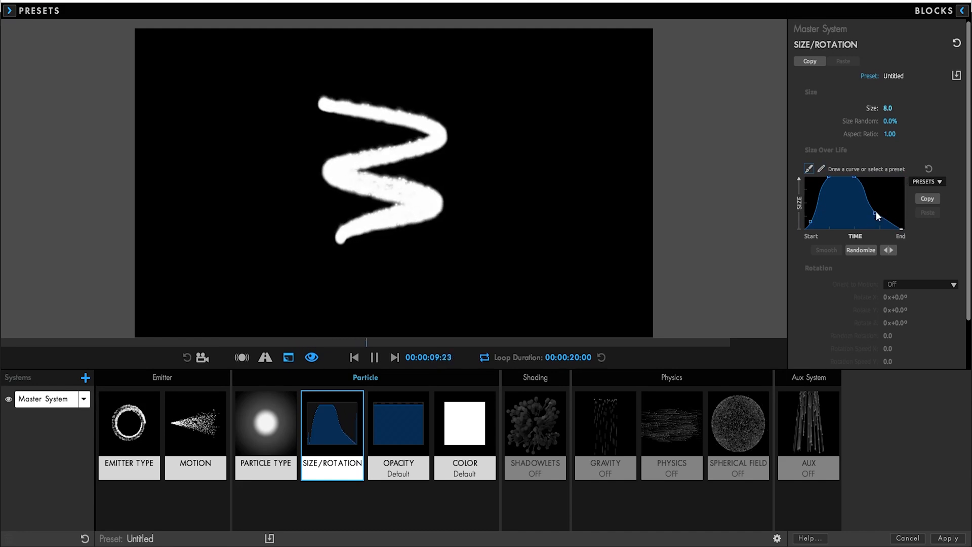
drag(876, 213, 873, 217)
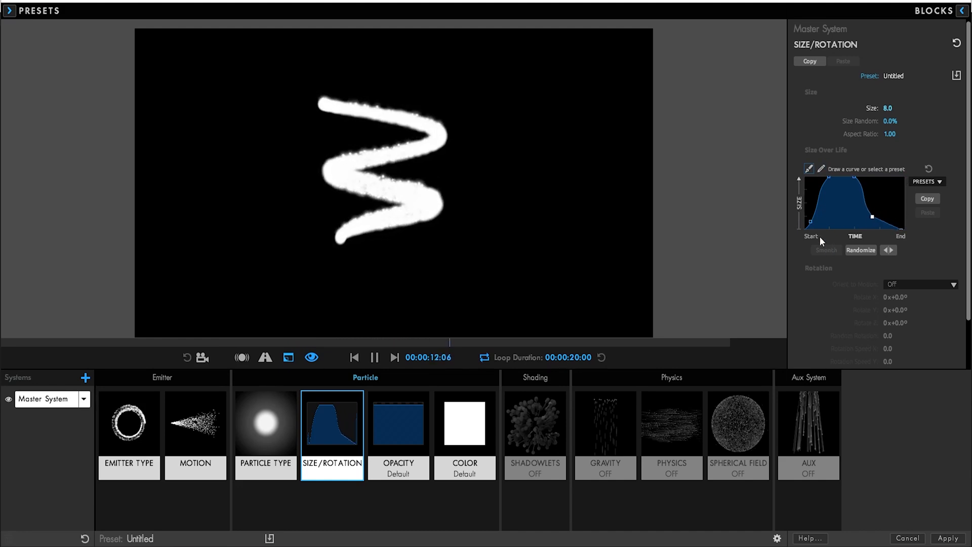
- Fine-tune the falling point of the Size Over Life curve slightly lower and set Size Random to 2.0%
click(894, 252)
click(883, 251)
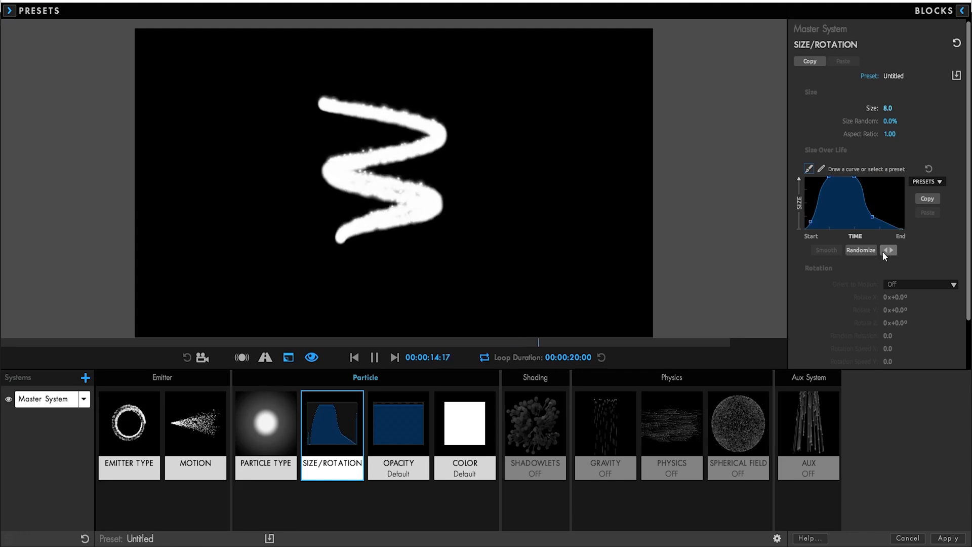
drag(873, 217, 874, 220)
scroll(877, 266, down, 3)
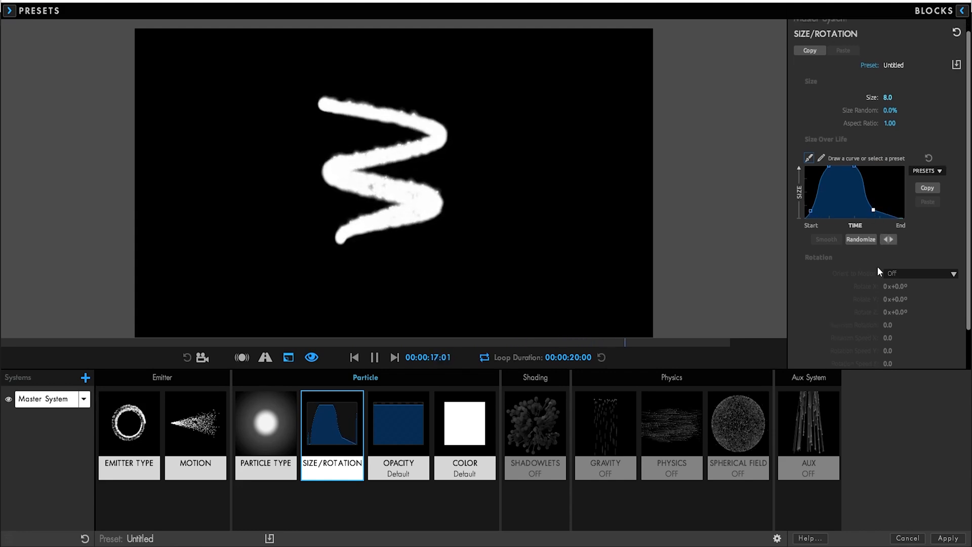
scroll(877, 264, up, 3)
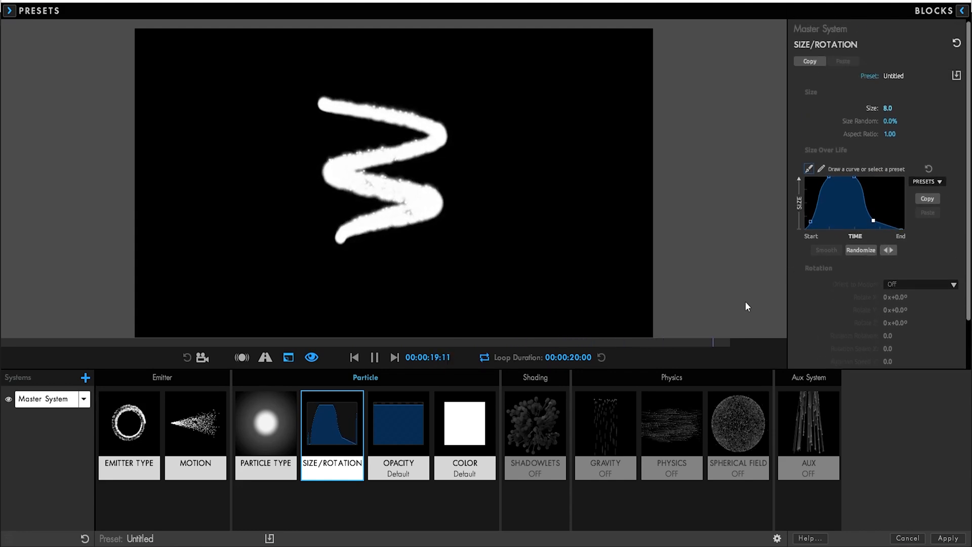
drag(890, 121, 891, 121)
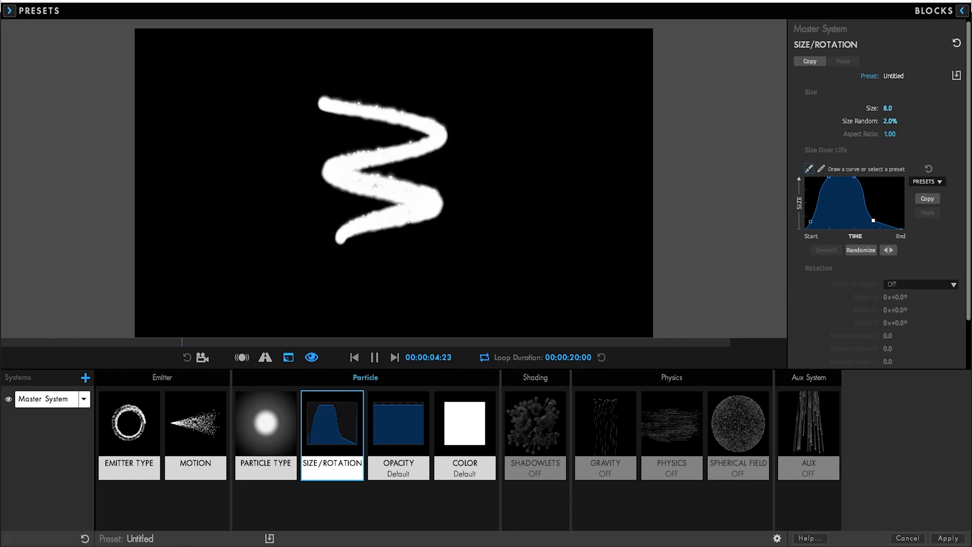
- Apply the preset Opacity Over Life curve that fades the particles in at the start and out at the end
click(399, 426)
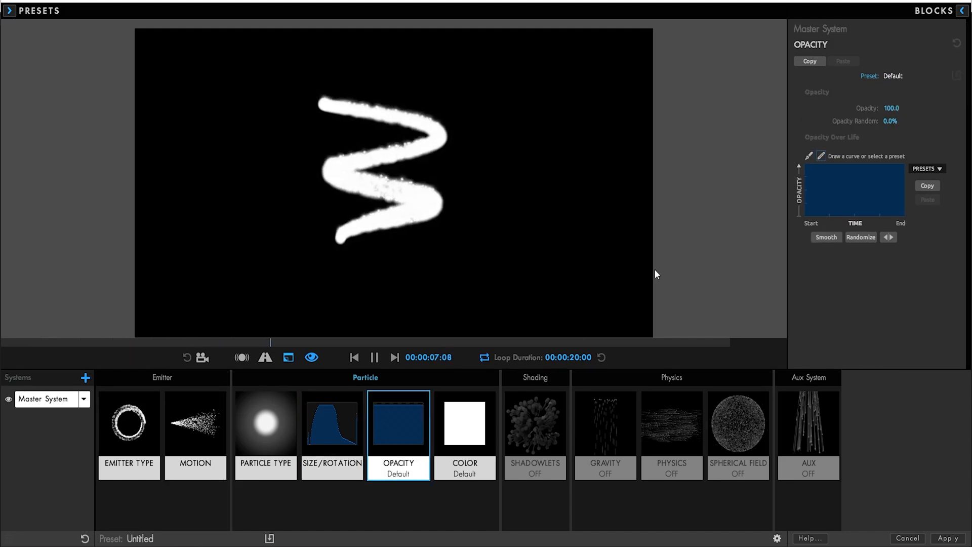
click(809, 157)
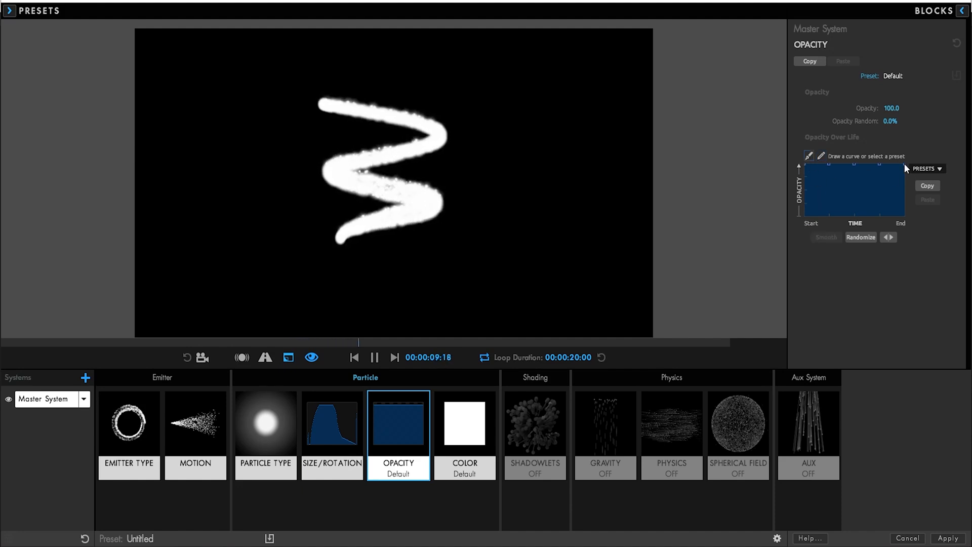
click(903, 212)
click(928, 169)
click(930, 213)
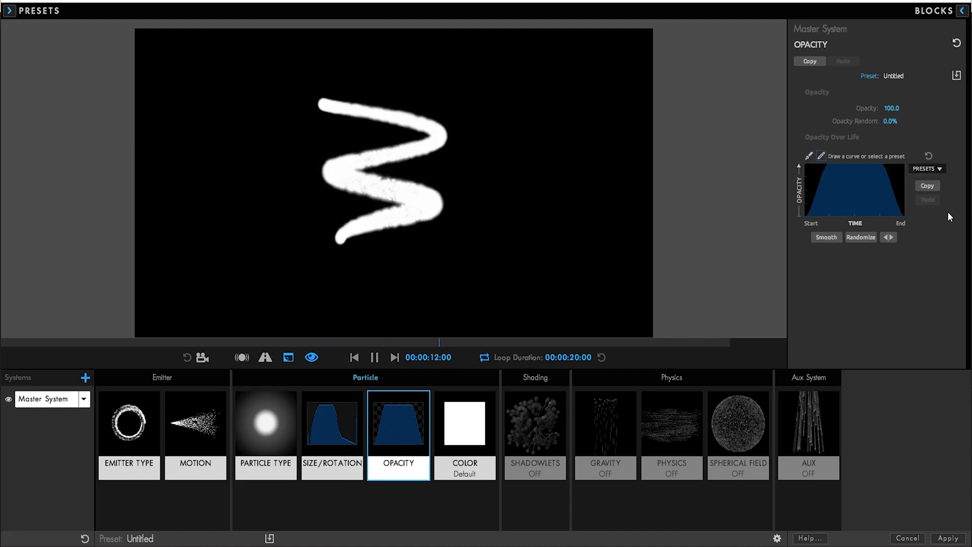
- Color the particles with the Duotone Gradient block instead of a single start color
click(476, 427)
click(919, 107)
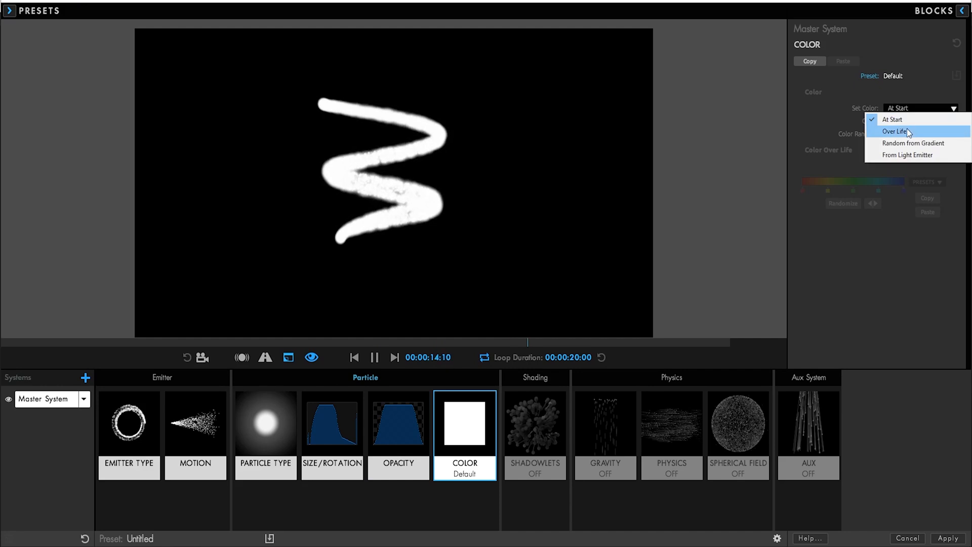
click(902, 120)
click(961, 10)
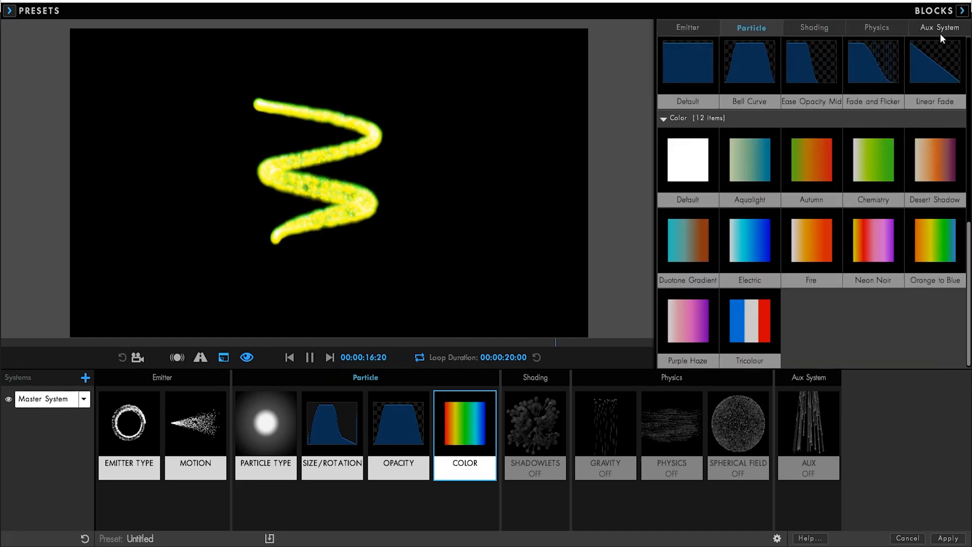
click(693, 244)
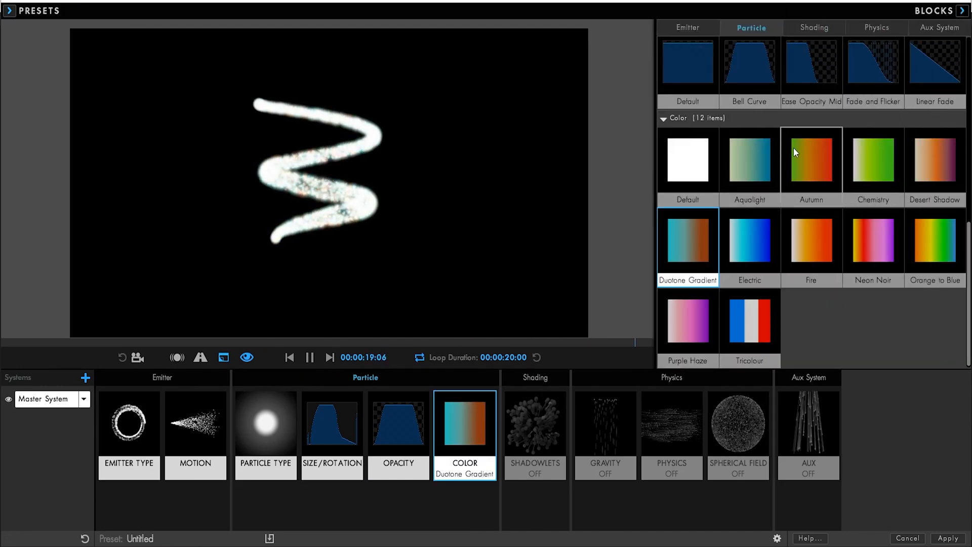
click(961, 11)
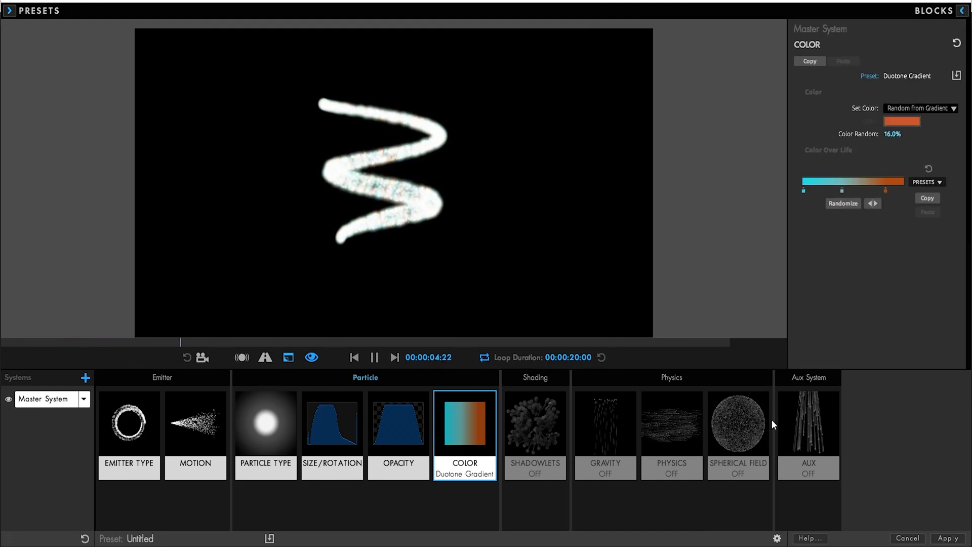
- Configure the spherical field with Strength 48, Radius 638 and Sphere Position 960, 540, 121
click(728, 425)
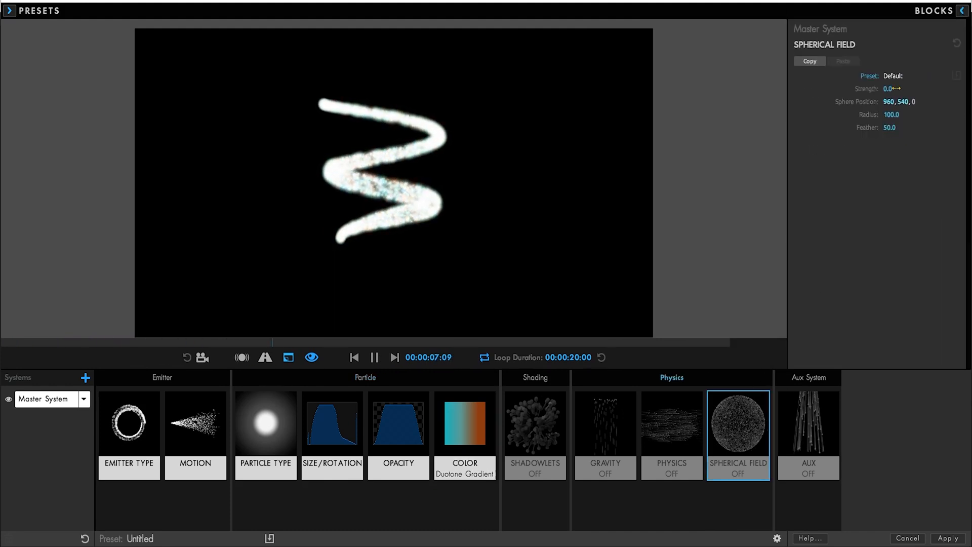
drag(890, 89, 899, 89)
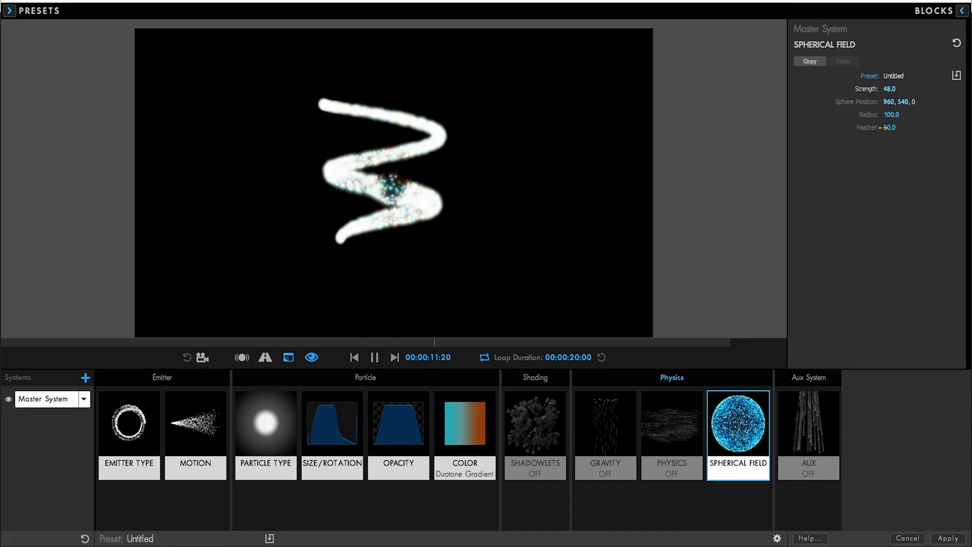
drag(889, 114, 951, 114)
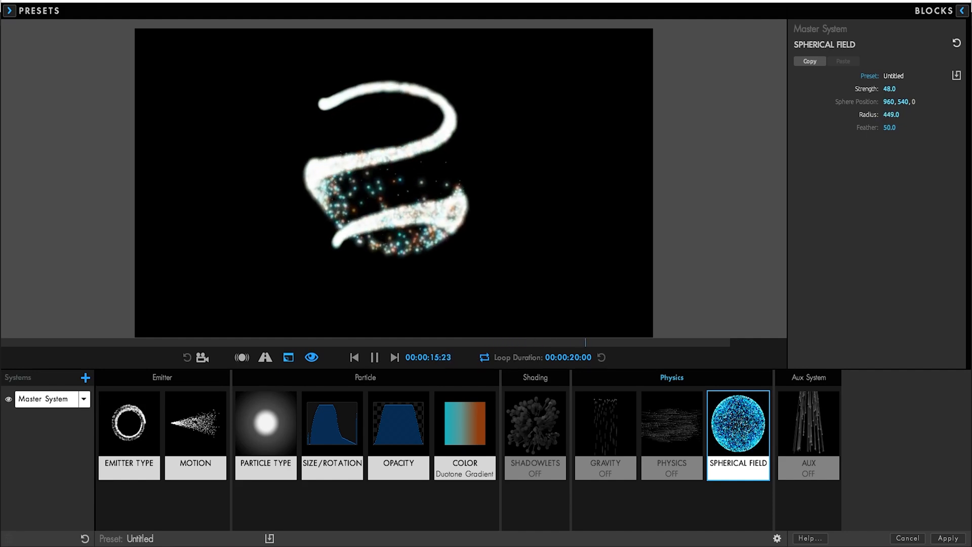
drag(891, 114, 959, 115)
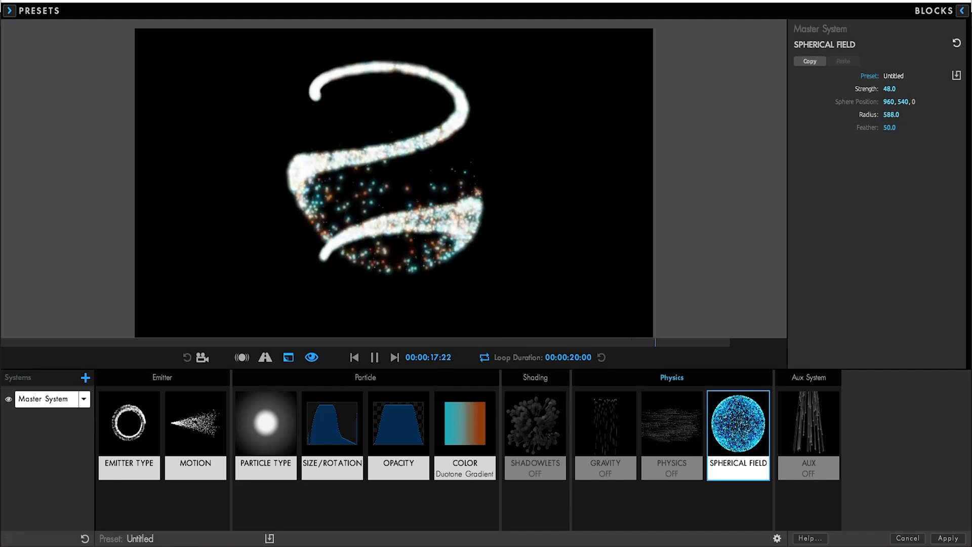
drag(891, 114, 954, 102)
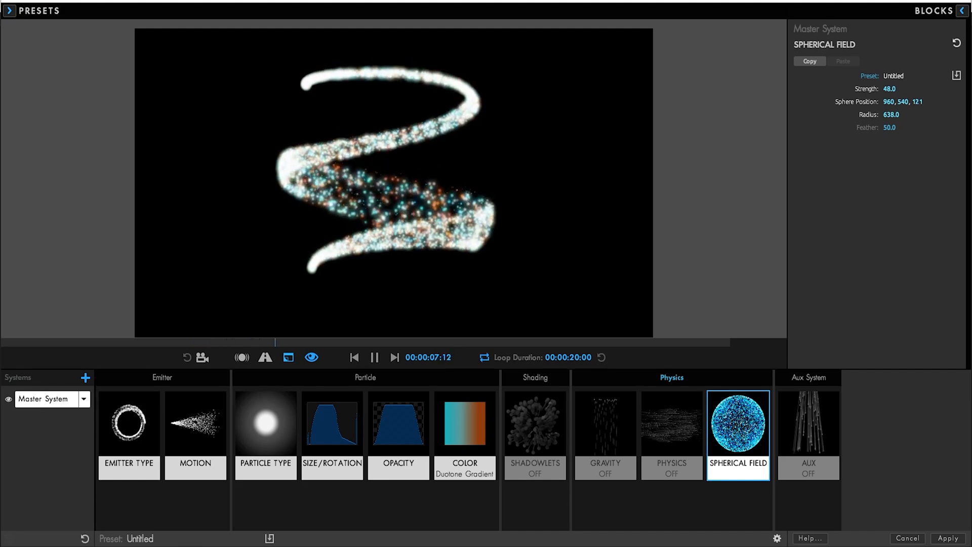
- Enlarge the spherical field to Radius 1058 with its sphere's Z position at 123, and set the emitter's Position to 918, 572, 165
drag(891, 116, 962, 116)
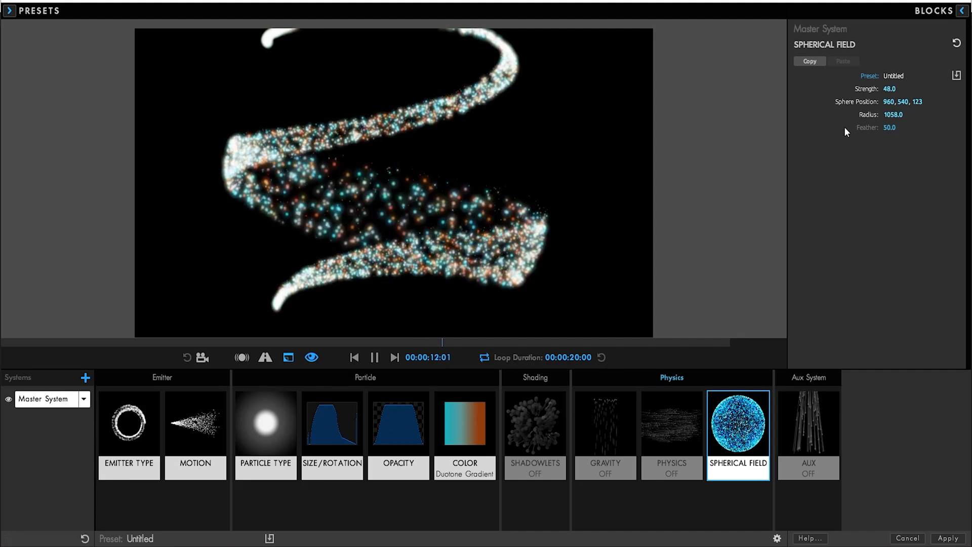
drag(896, 116, 916, 116)
click(198, 420)
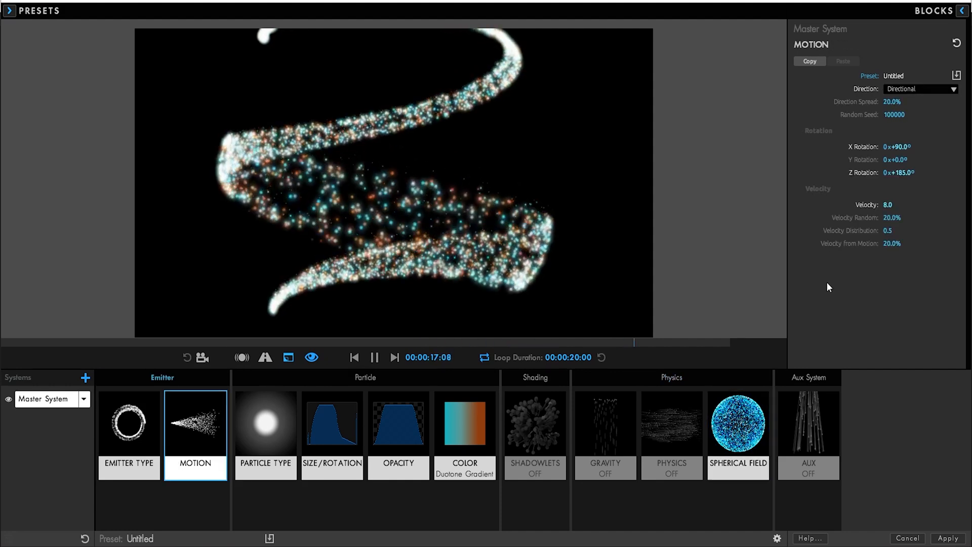
click(155, 425)
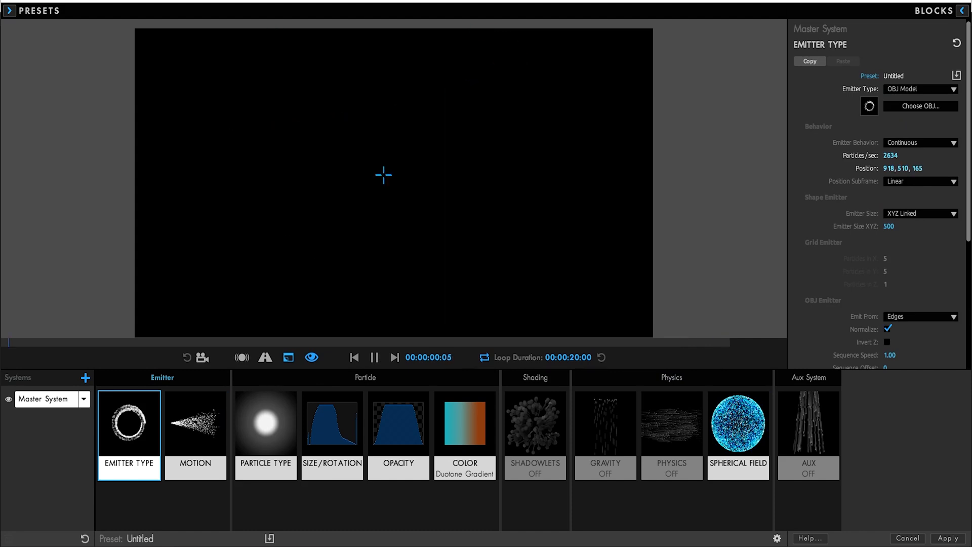
drag(903, 169, 929, 168)
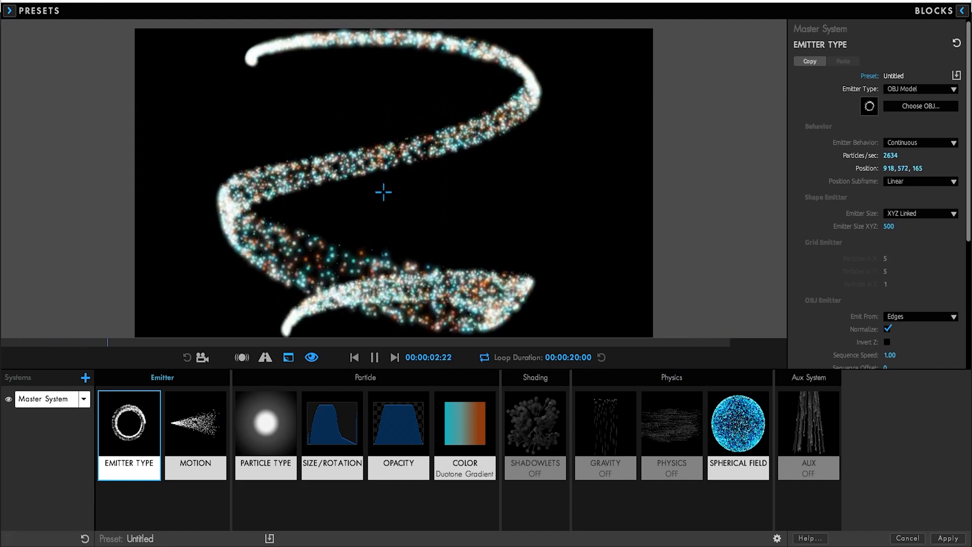
- Configure the Air physics with Wind X 15, Wind Z 23, Spin Amplitude 10 and Spin Frequency 0.4
click(673, 443)
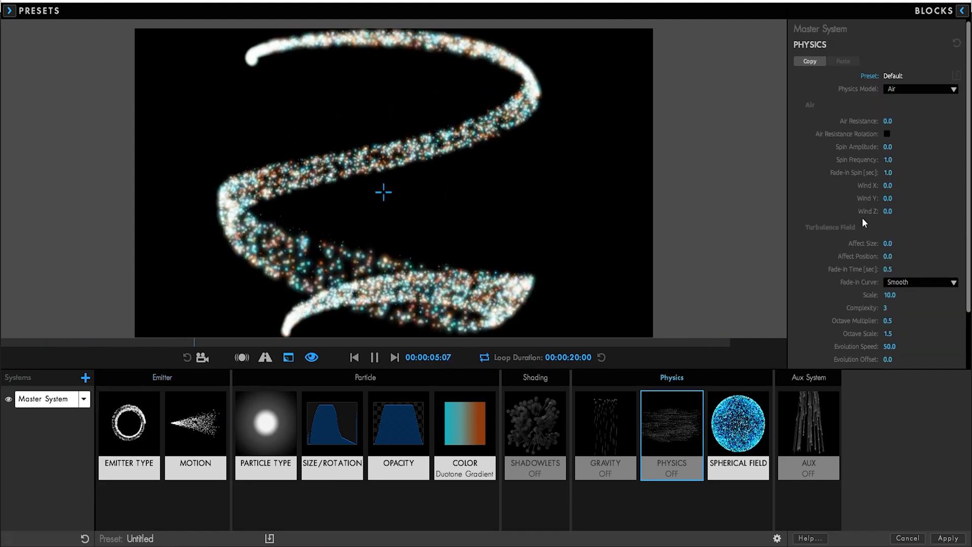
drag(888, 211, 897, 185)
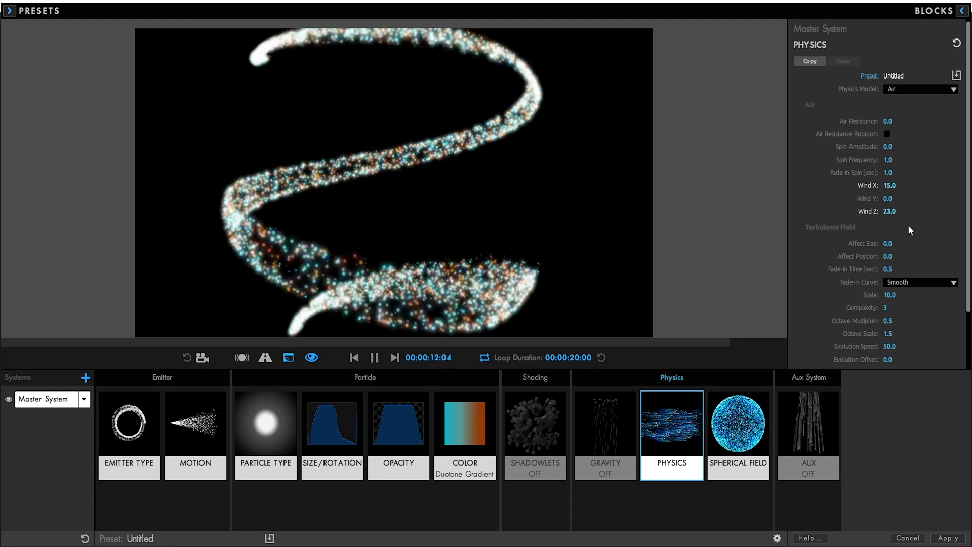
drag(887, 146, 897, 147)
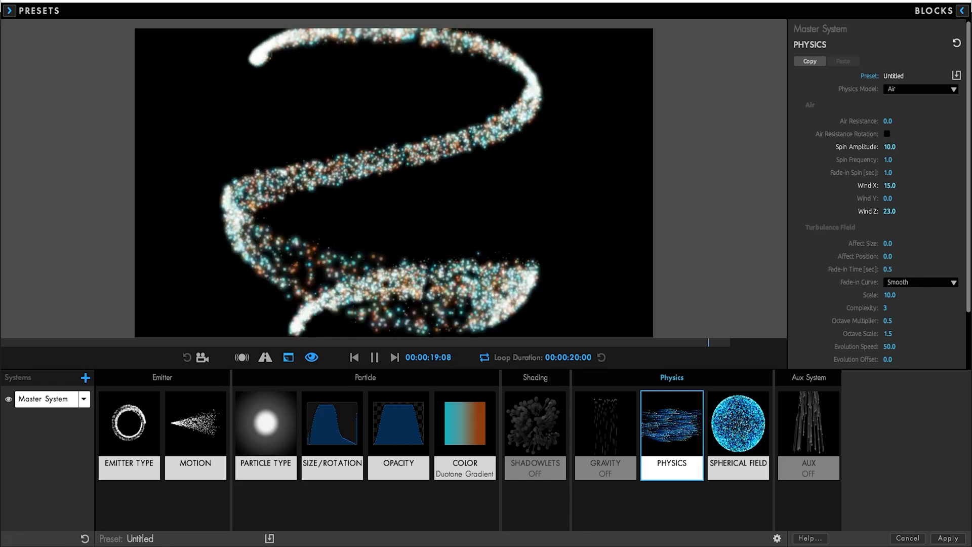
click(889, 161)
text(.4)
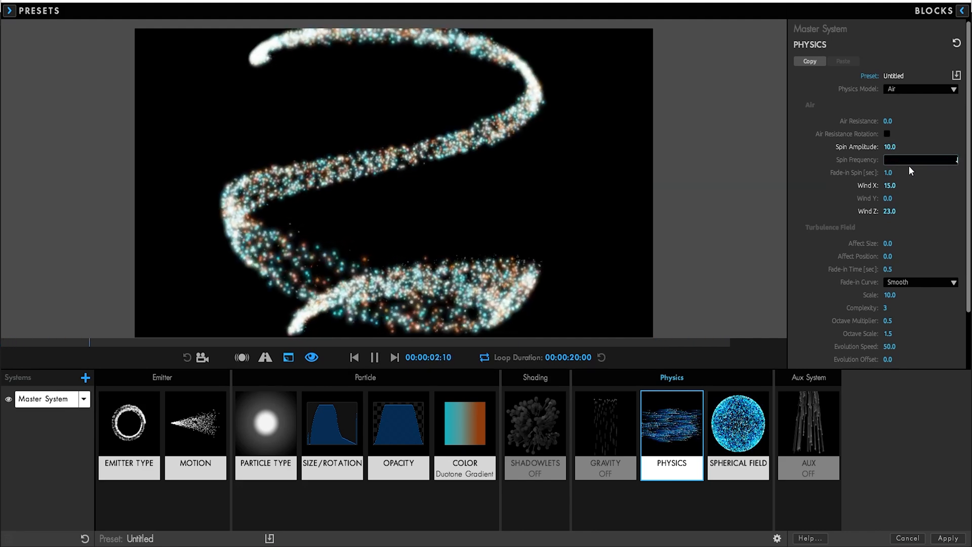
key(Return)
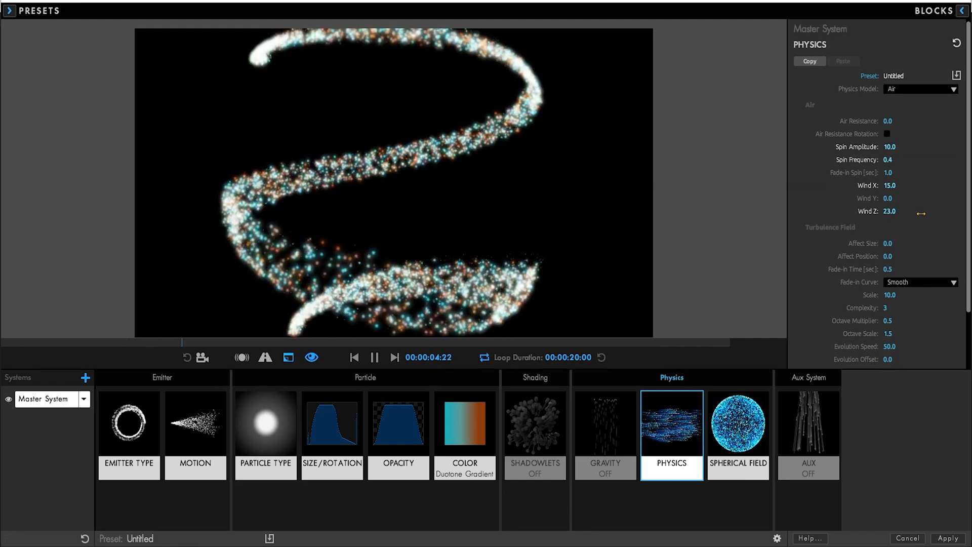
- Set the turbulence field's Affect Position to 119 and Affect Size to 10, and the spherical field's Radius to 1060
drag(887, 257, 939, 257)
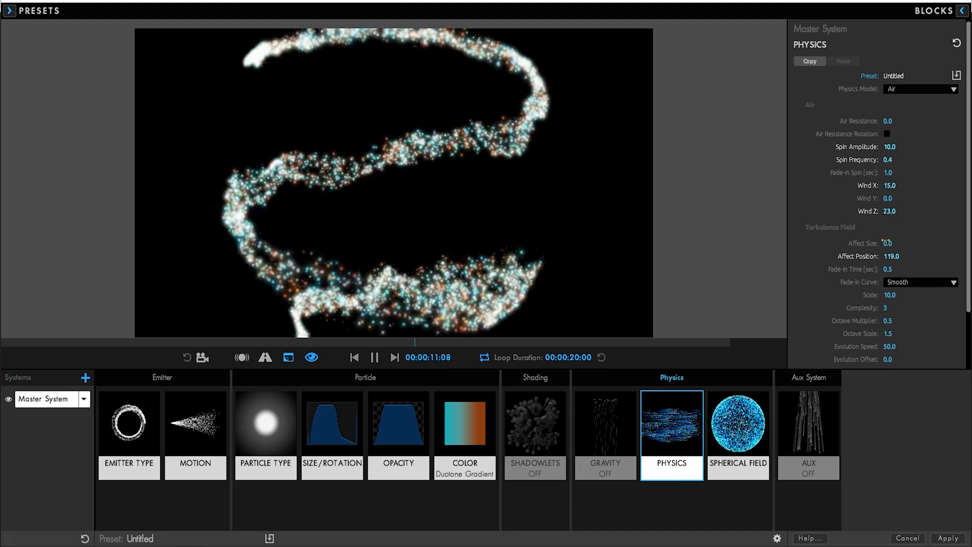
drag(888, 244, 894, 244)
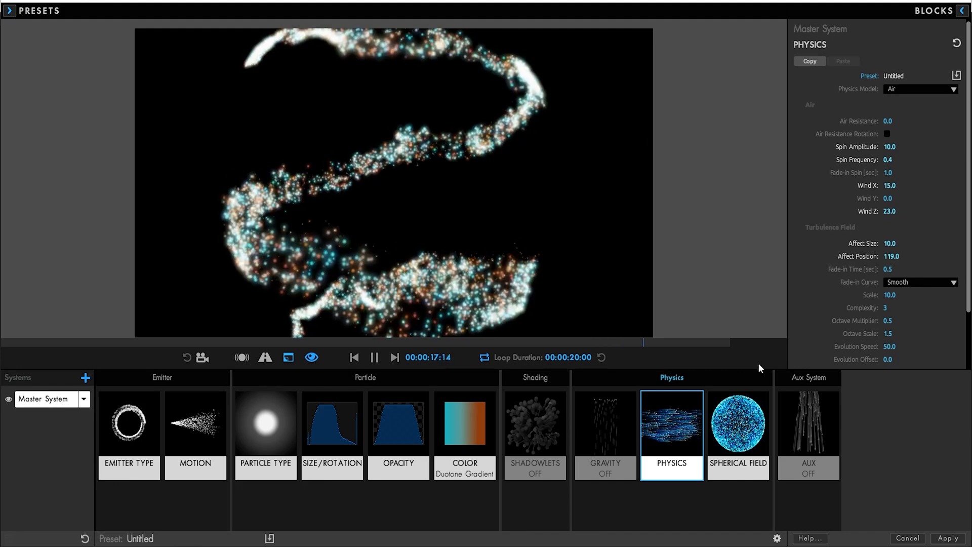
click(744, 439)
drag(894, 114, 892, 114)
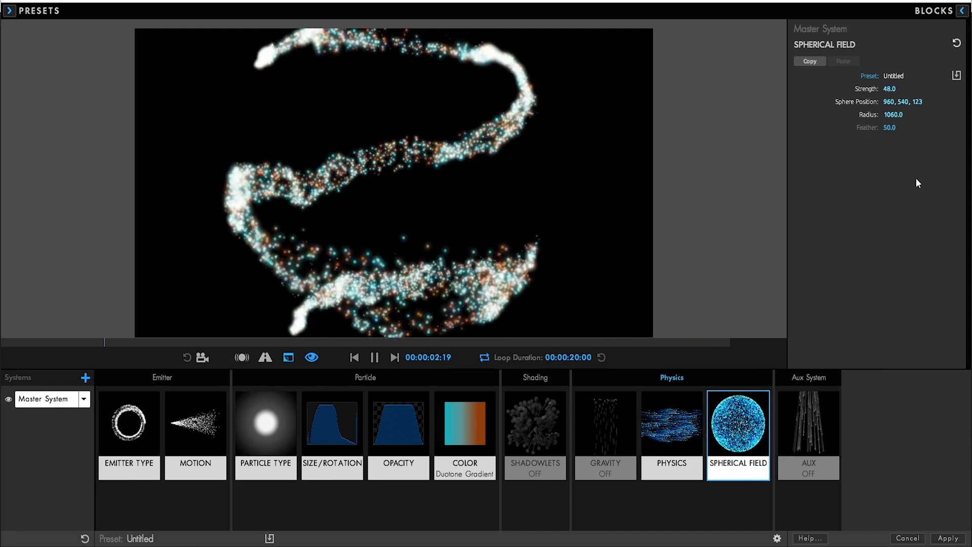
- Set the turbulence field's Scale to 7 and Evolution Speed to 46
click(651, 428)
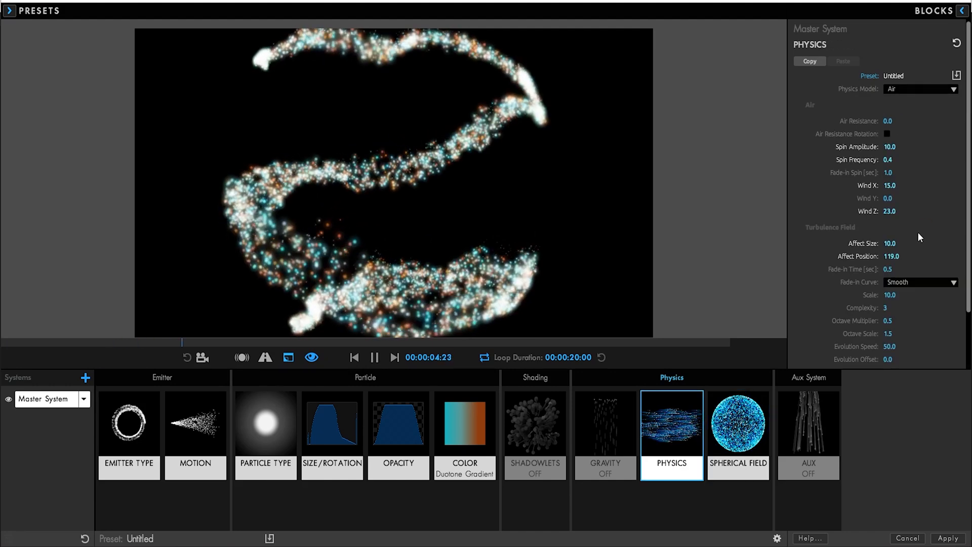
scroll(917, 231, down, 2)
drag(890, 241, 885, 241)
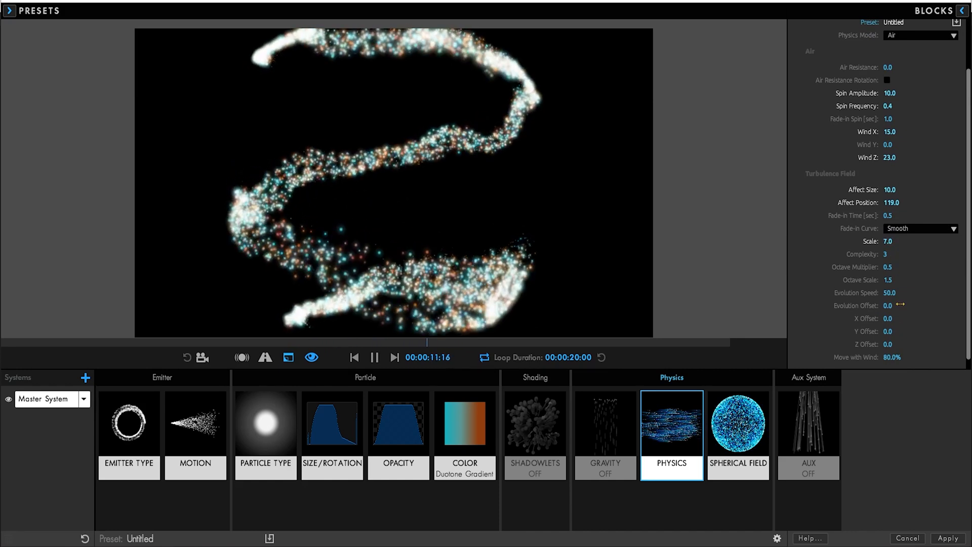
drag(890, 293, 887, 293)
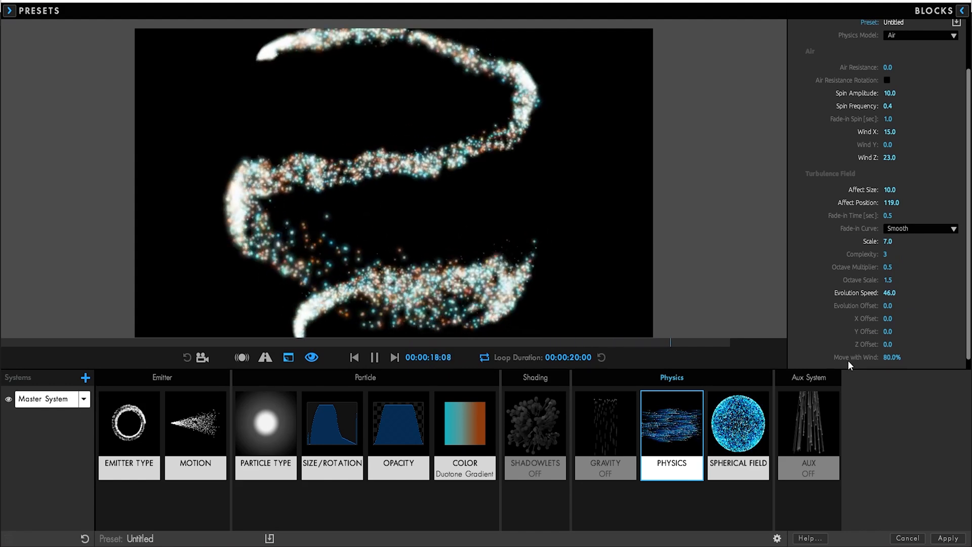
- Shift the rising point of the Size Over Life curve slightly earlier in the particles' life
click(338, 443)
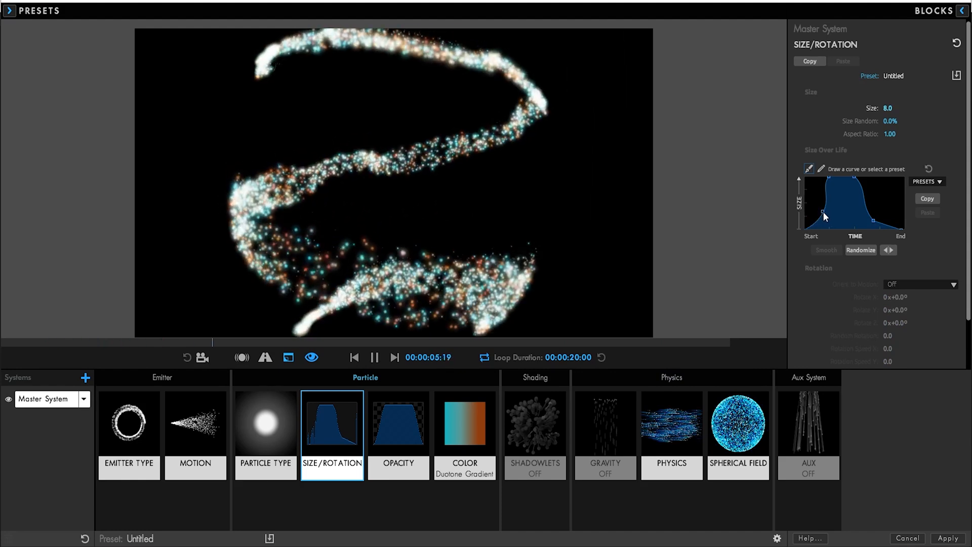
click(115, 446)
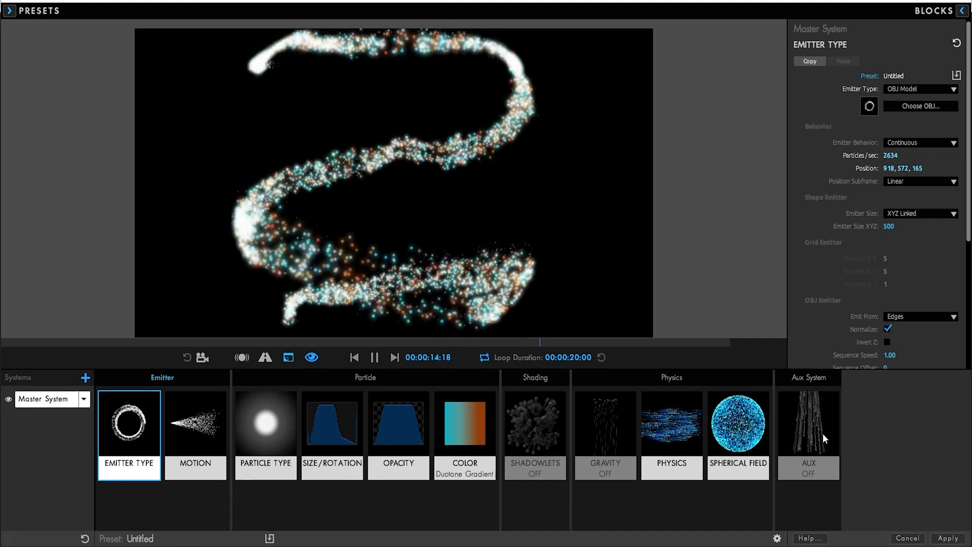
click(741, 435)
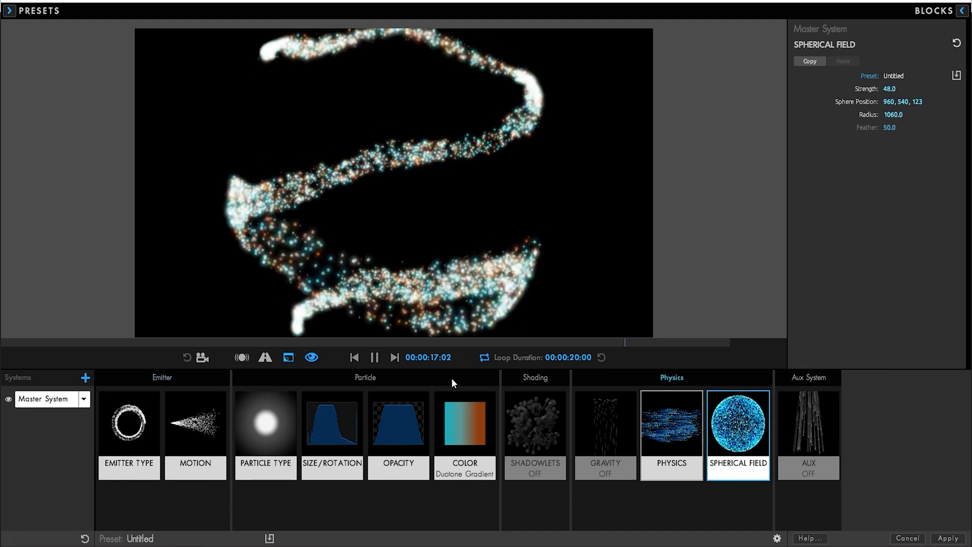
- Duplicate the Master System and delete the Emitter Type block from the copy
click(84, 399)
click(121, 442)
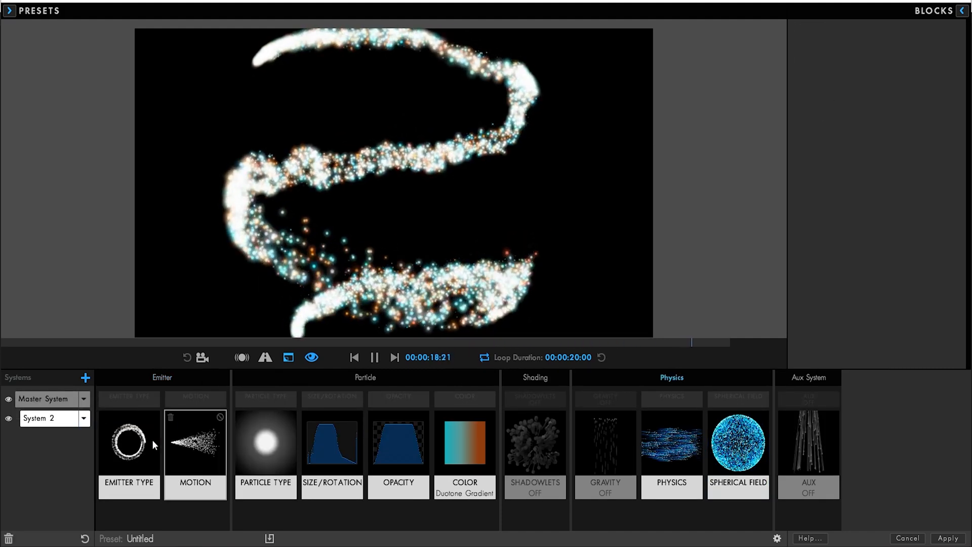
click(106, 418)
- Set the motion Z Rotation of System 2 to 0°
click(196, 453)
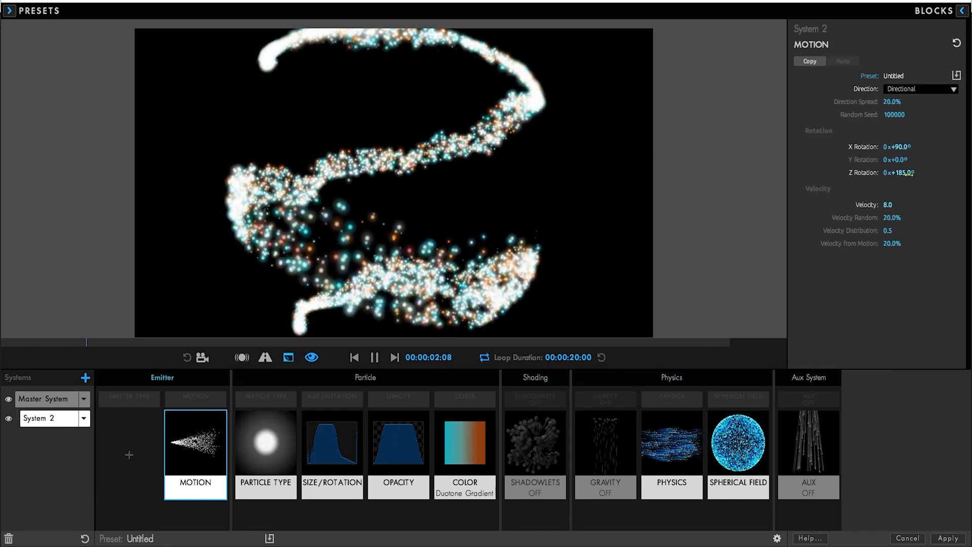
drag(903, 173, 806, 173)
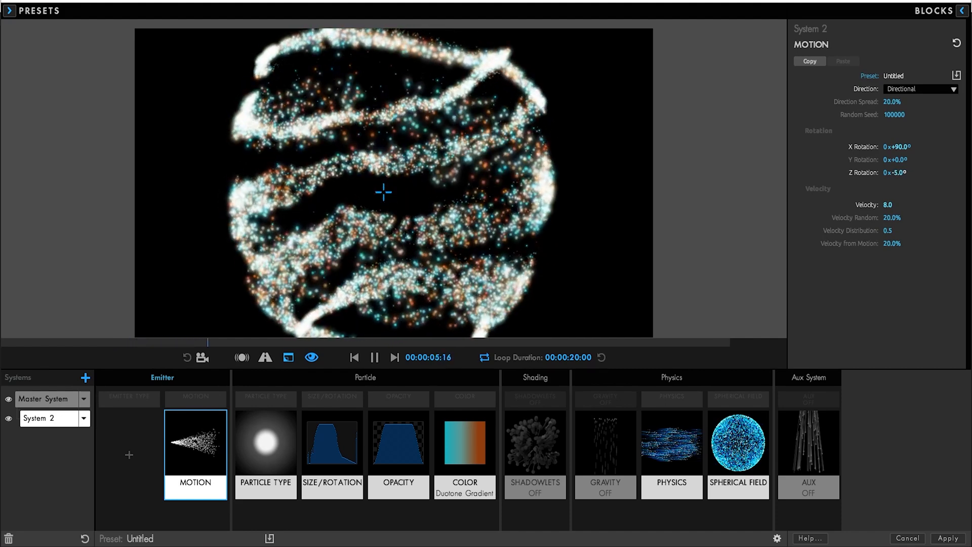
click(895, 173)
key(Return)
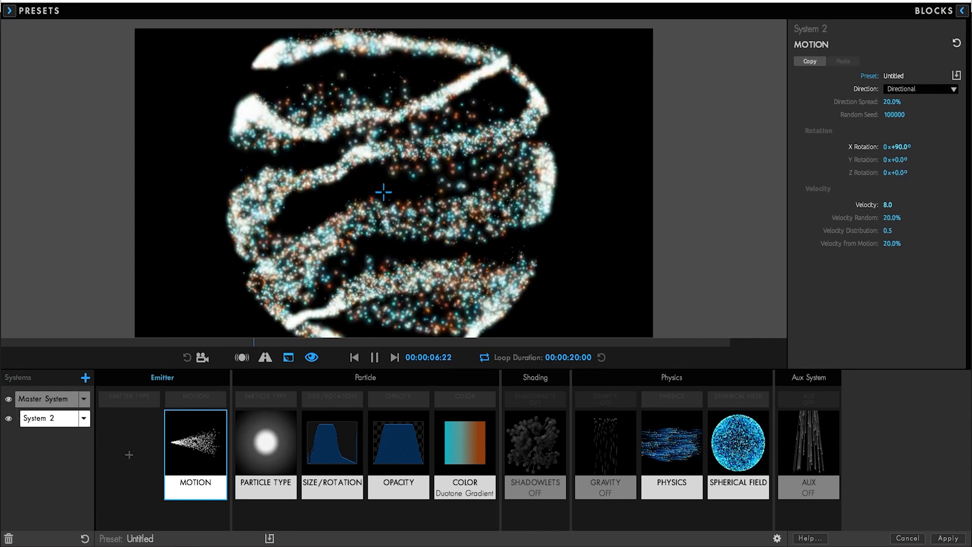
- Switch the Set Color option of System 2 to At Start, giving its particles a single orange color
click(474, 453)
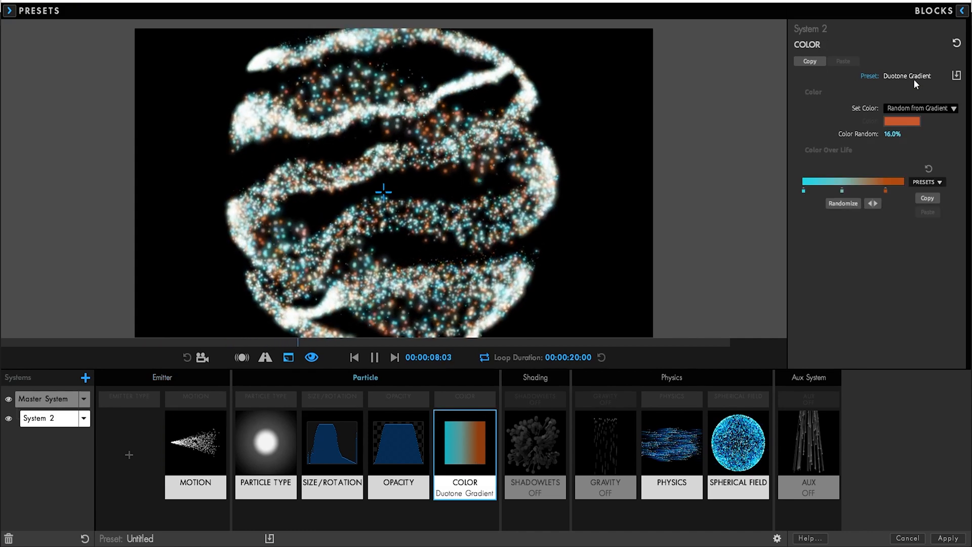
click(913, 107)
click(904, 119)
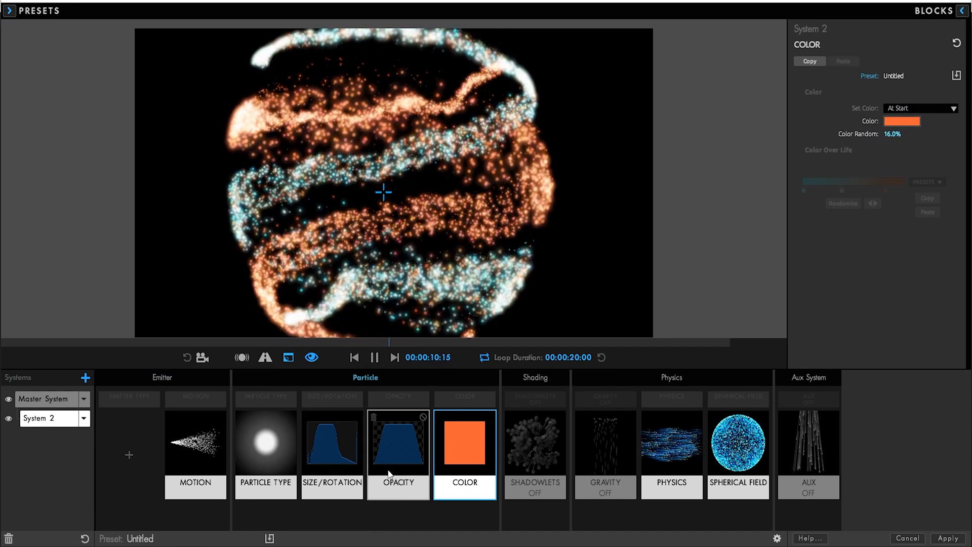
- Set the particle Size of System 2 to 1
click(332, 446)
click(888, 108)
text(1)
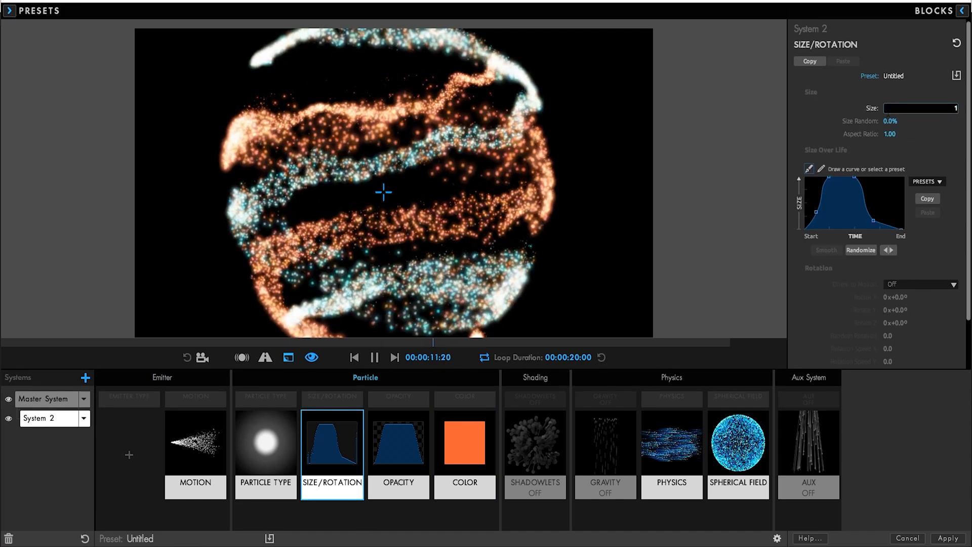
key(Return)
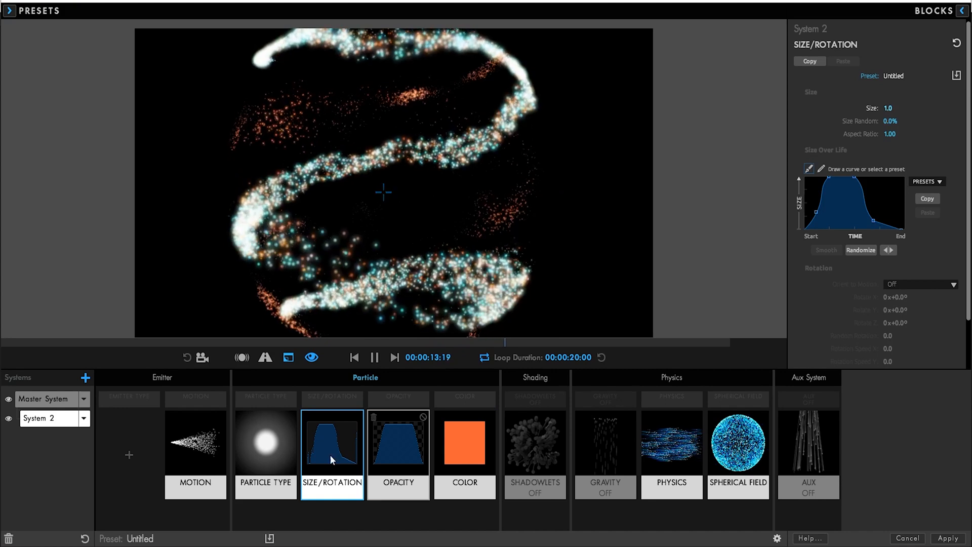
- Set System 2's motion to Random Seed 100060 and Velocity 13
click(184, 461)
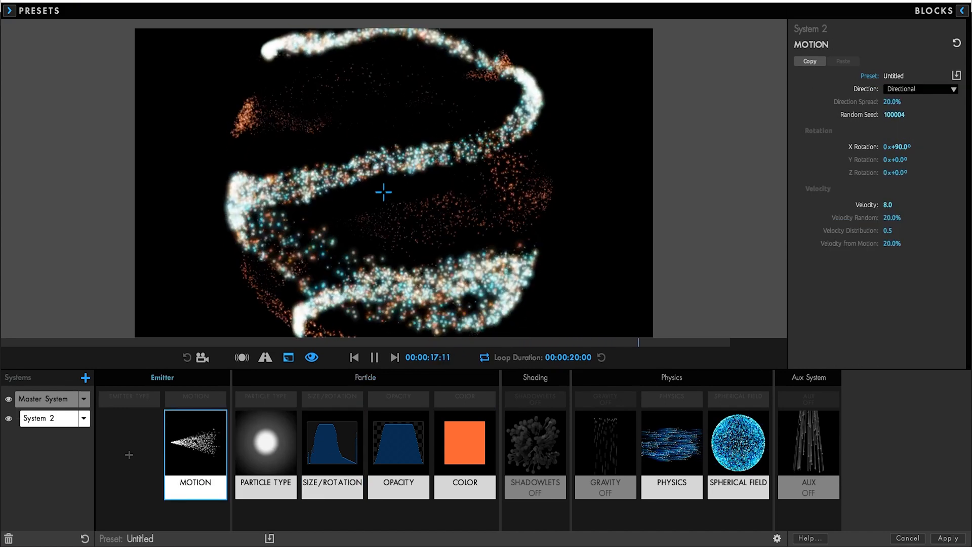
drag(895, 115, 907, 115)
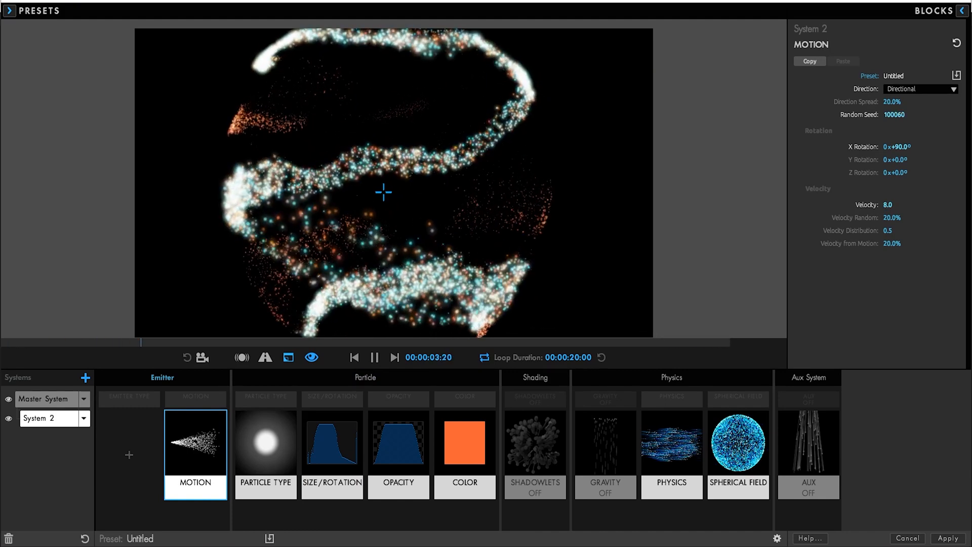
drag(888, 205, 898, 205)
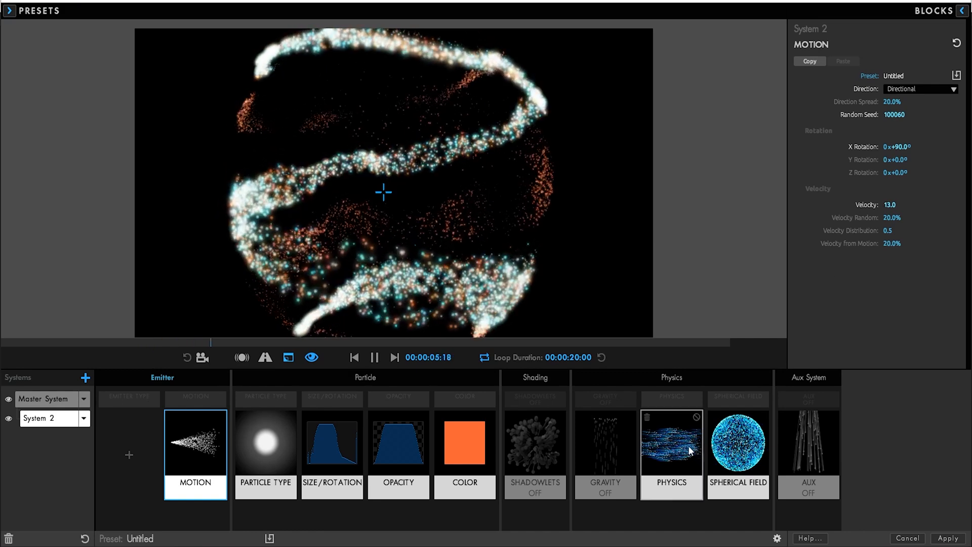
- Adjust System 2's physics to Wind X 20, Wind Z 25, Affect Position 122 and turbulence Scale 10
click(672, 446)
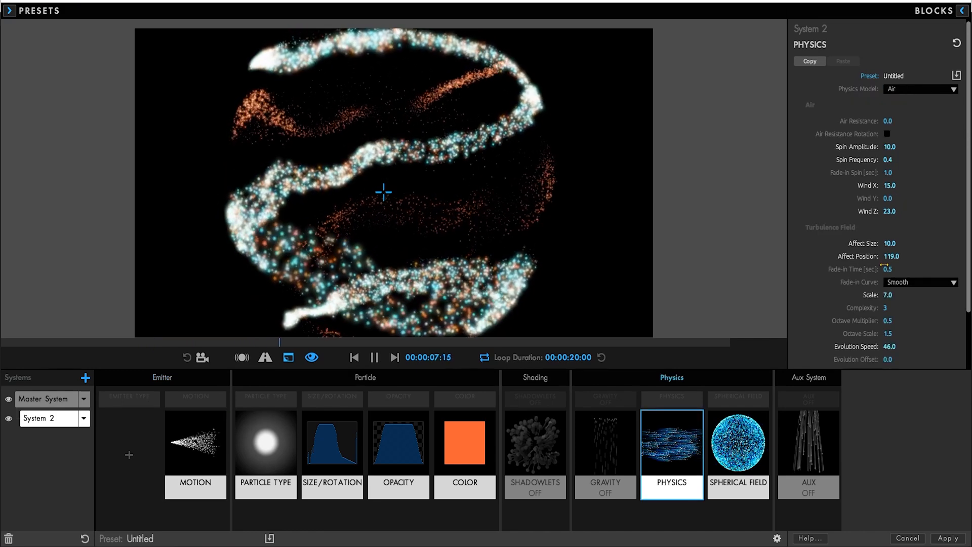
drag(892, 256, 893, 256)
click(890, 185)
text(20)
key(Tab)
key(Tab)
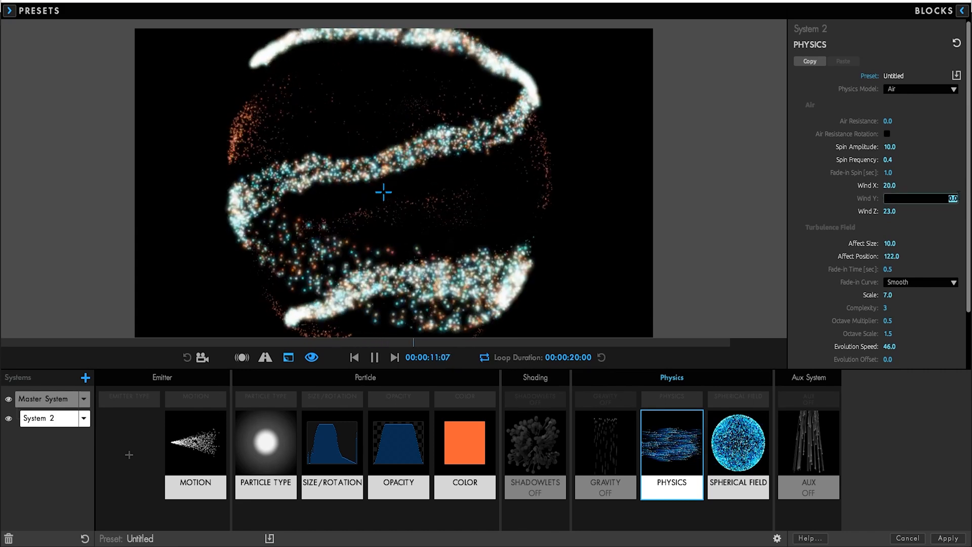
text(25)
key(Tab)
click(925, 271)
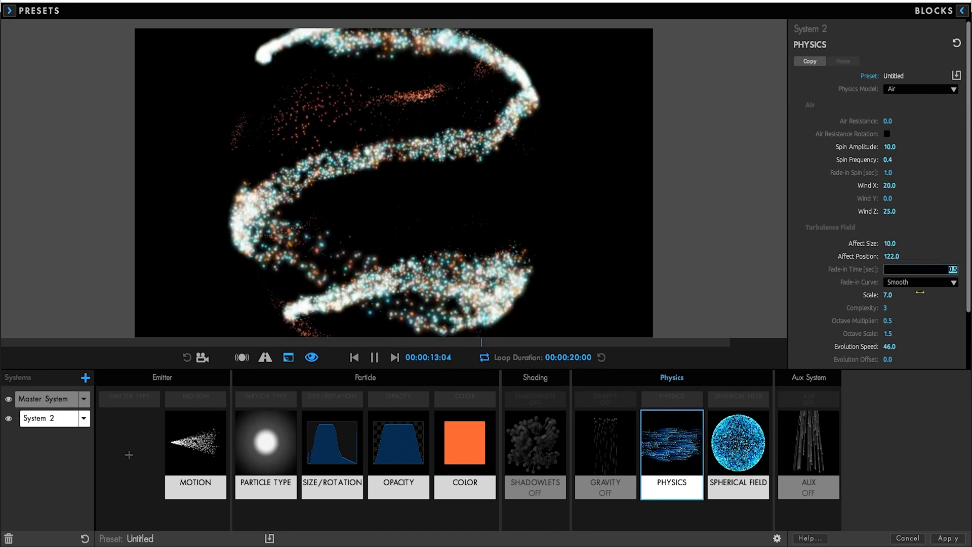
click(815, 294)
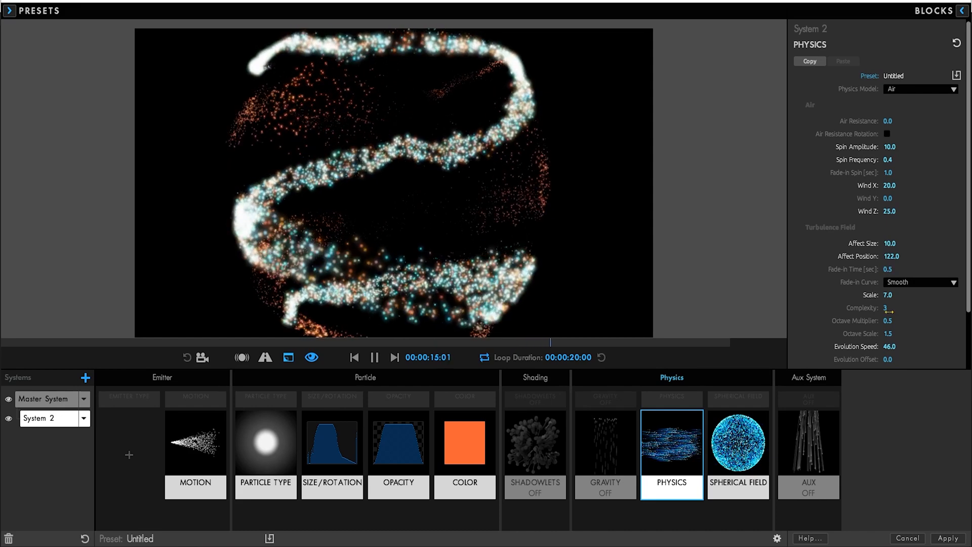
drag(888, 296, 892, 296)
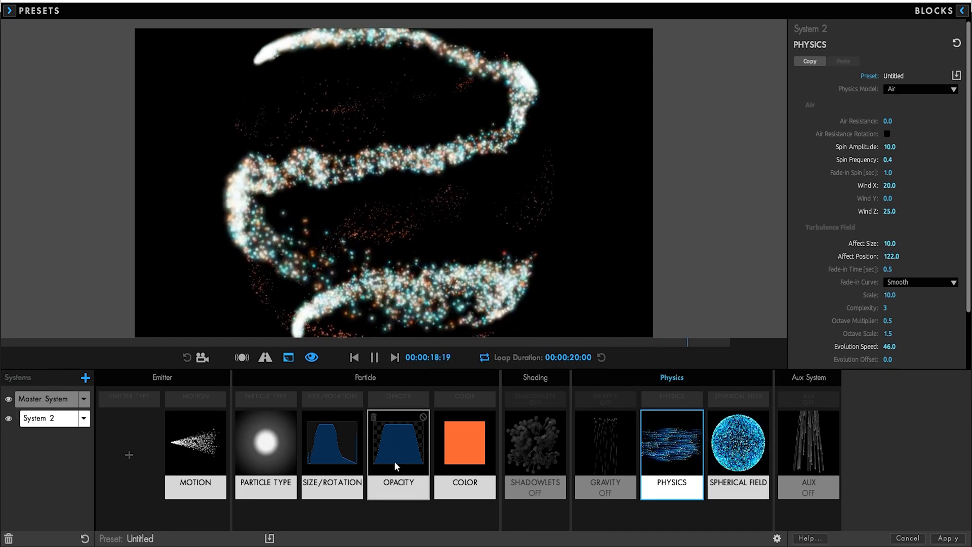
- Duplicate the Master System to add a third particle system and open its emitter type settings
click(51, 400)
click(70, 402)
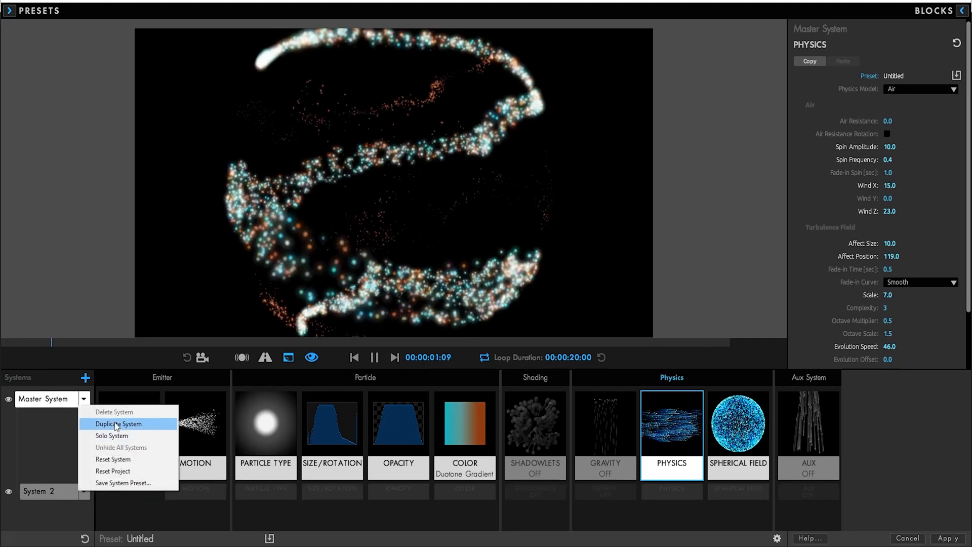
click(109, 426)
mouse_move(147, 472)
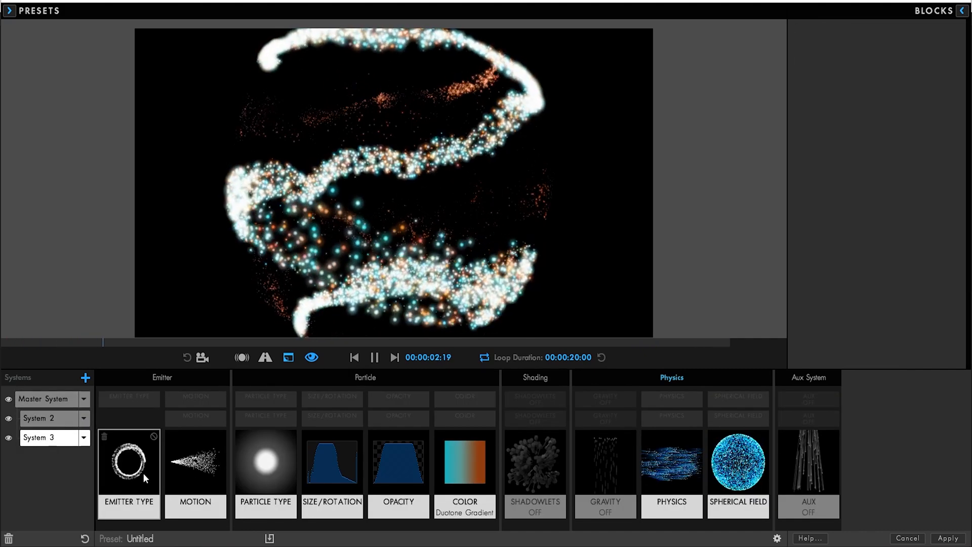
click(143, 474)
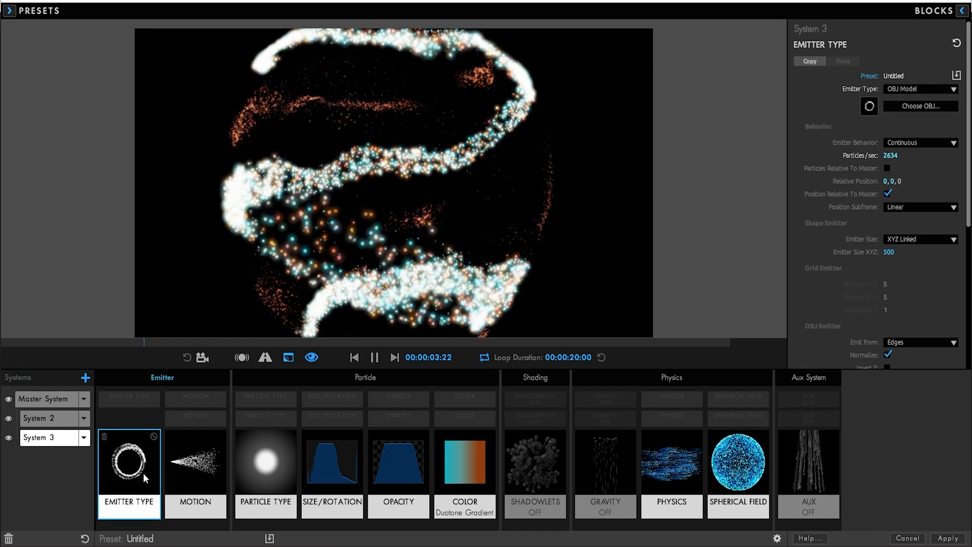
- Set System 3's motion to a Z Rotation of 54° and a Velocity of -15
click(199, 476)
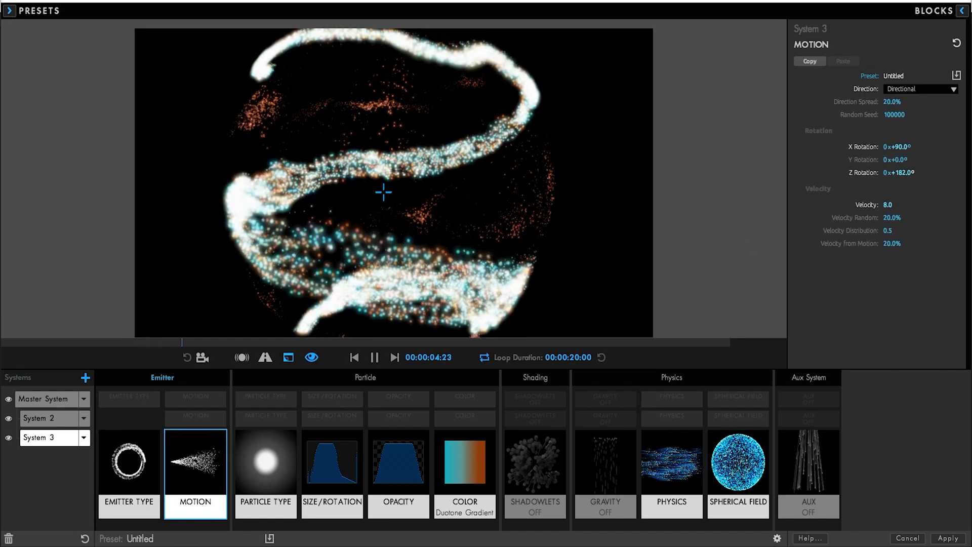
drag(900, 173, 887, 173)
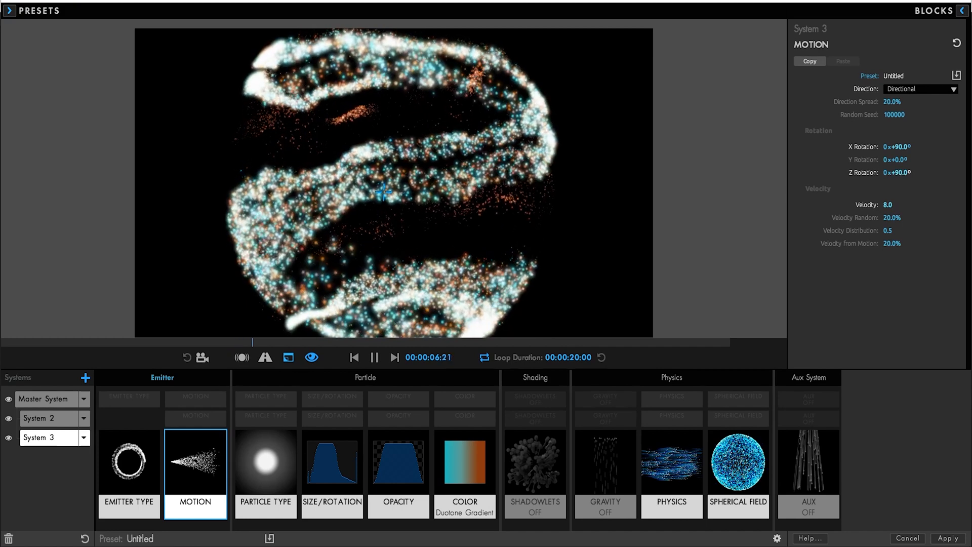
drag(891, 173, 893, 173)
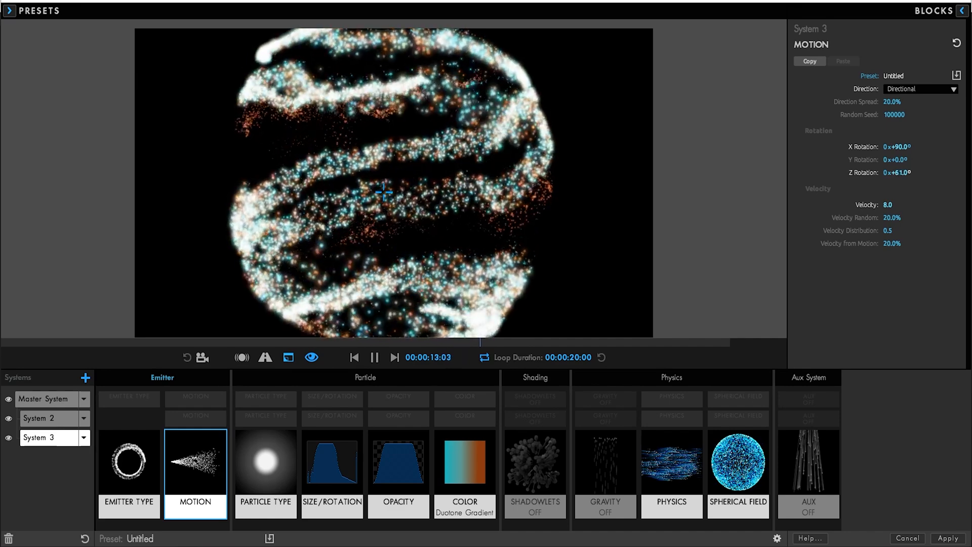
drag(898, 172, 885, 172)
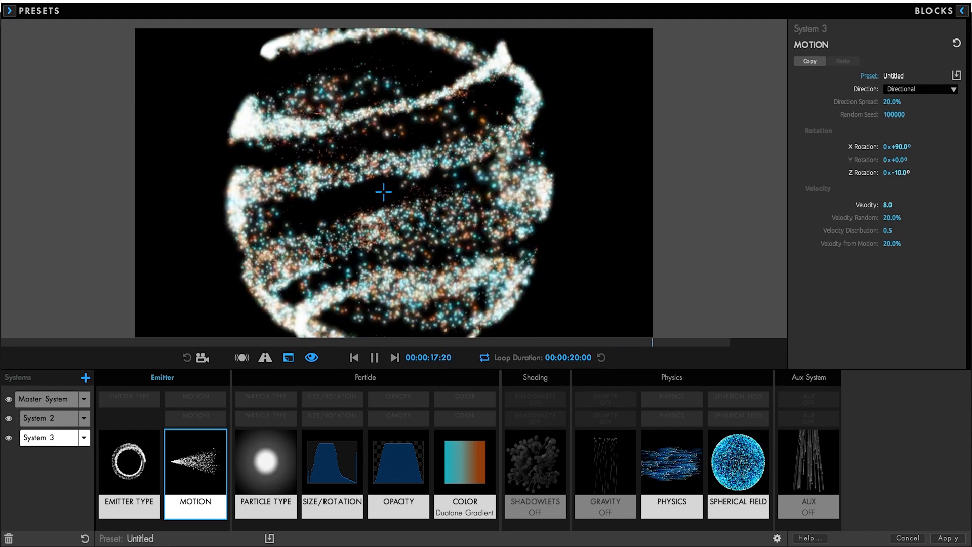
drag(899, 173, 912, 173)
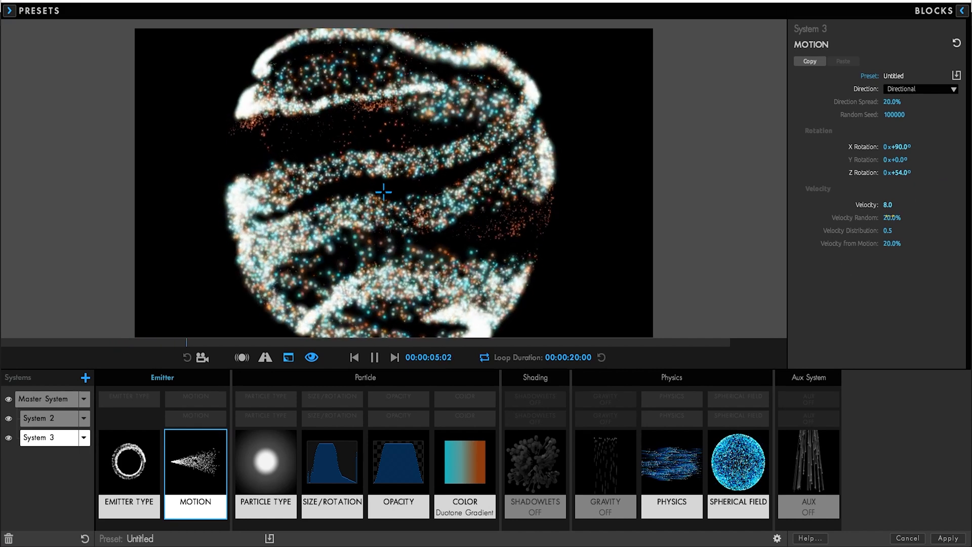
drag(888, 205, 883, 205)
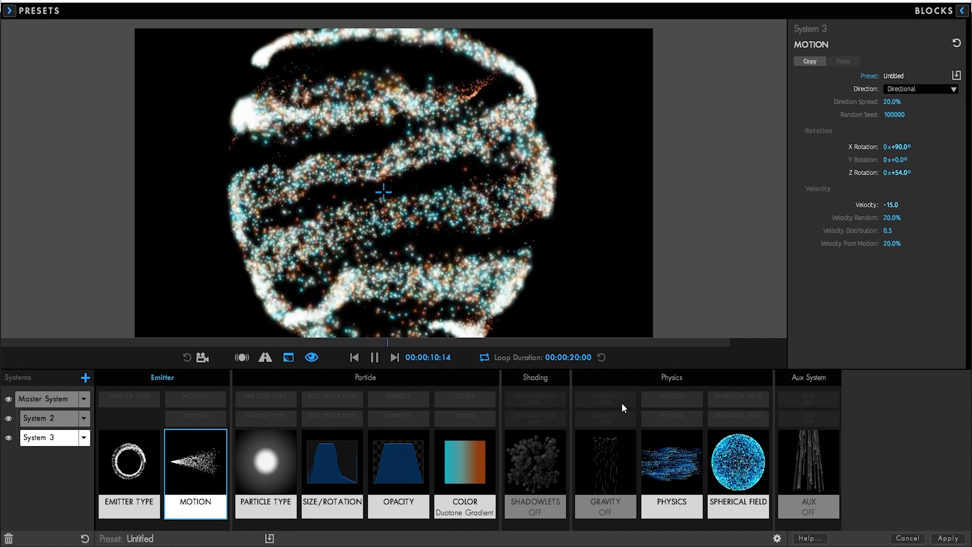
- Set System 3's physics to Spin Amplitude 23 and Spin Frequency 1.4
click(264, 499)
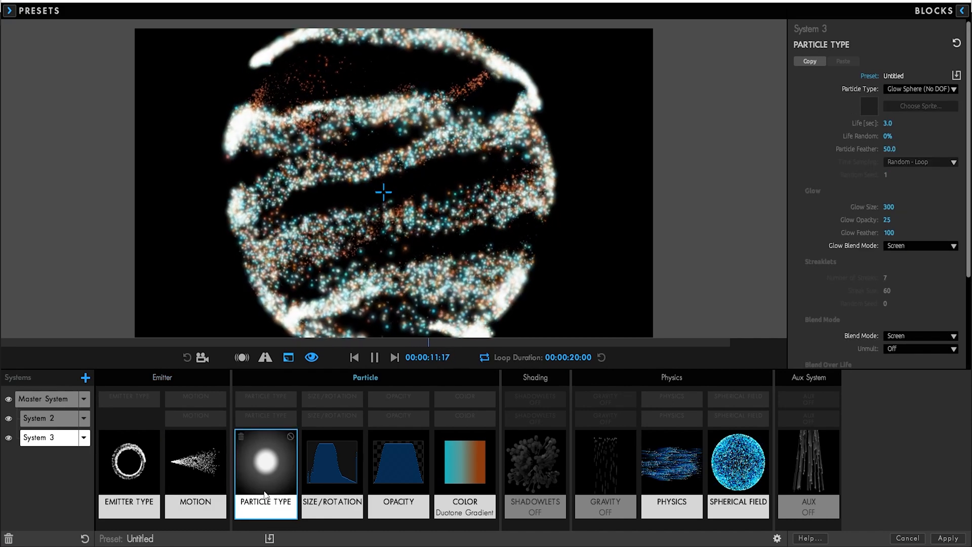
click(678, 478)
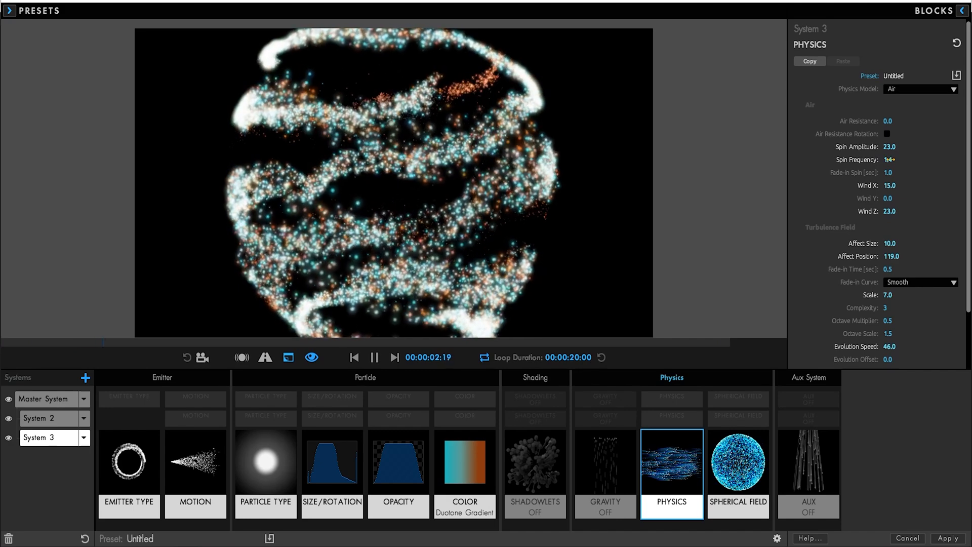
- Set the motion Z Rotation to 119° for System 3 and to -55° for System 2
click(49, 421)
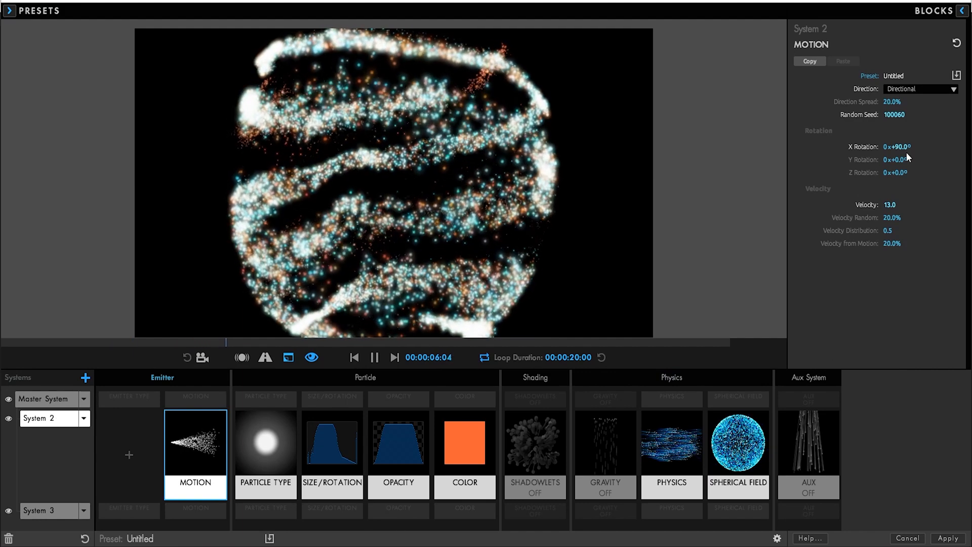
click(56, 510)
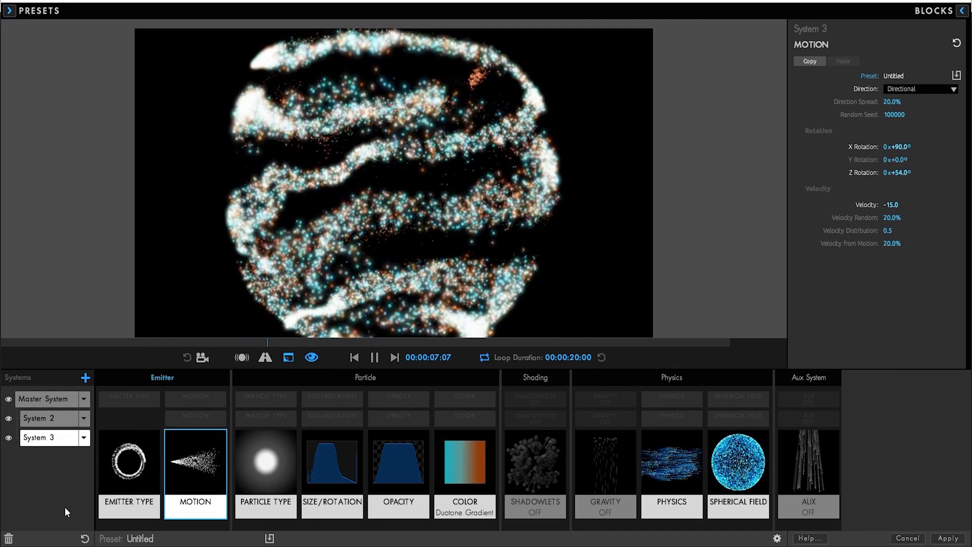
drag(897, 173, 911, 172)
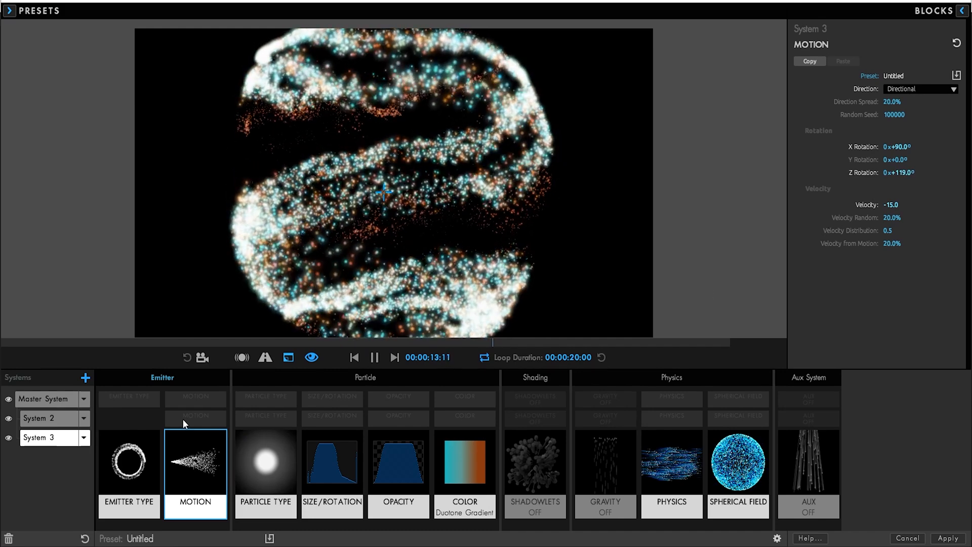
click(55, 420)
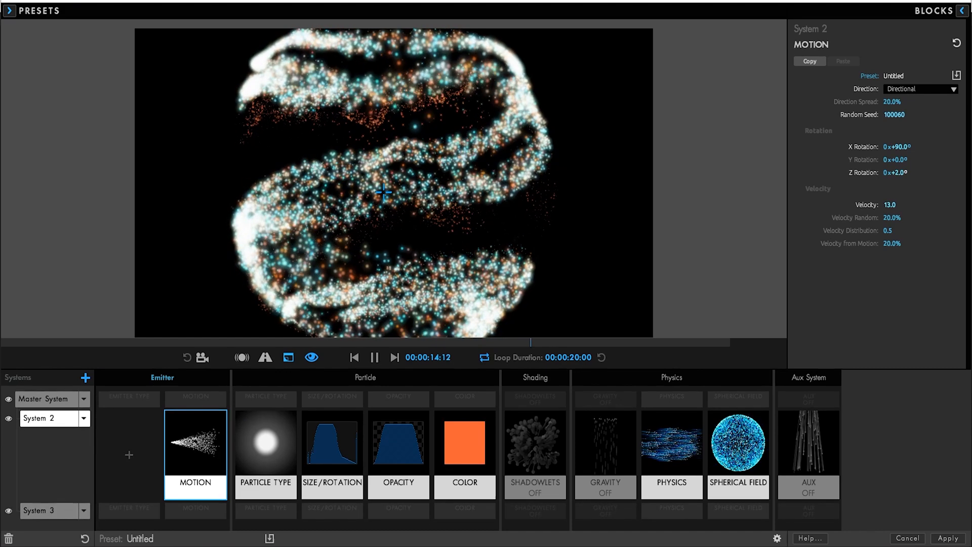
drag(901, 172, 866, 172)
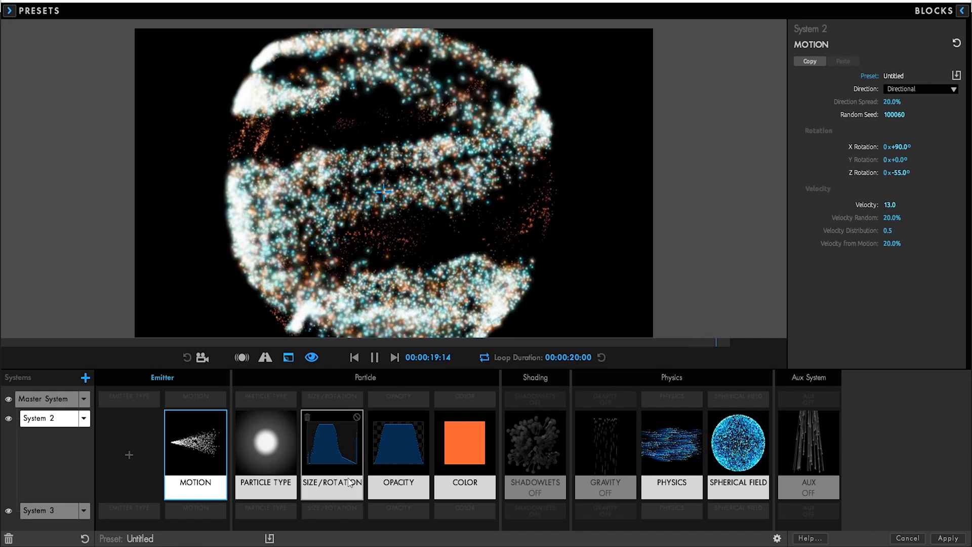
- Apply the particle design to the Particular layer and set the composition preview resolution to Full
click(949, 538)
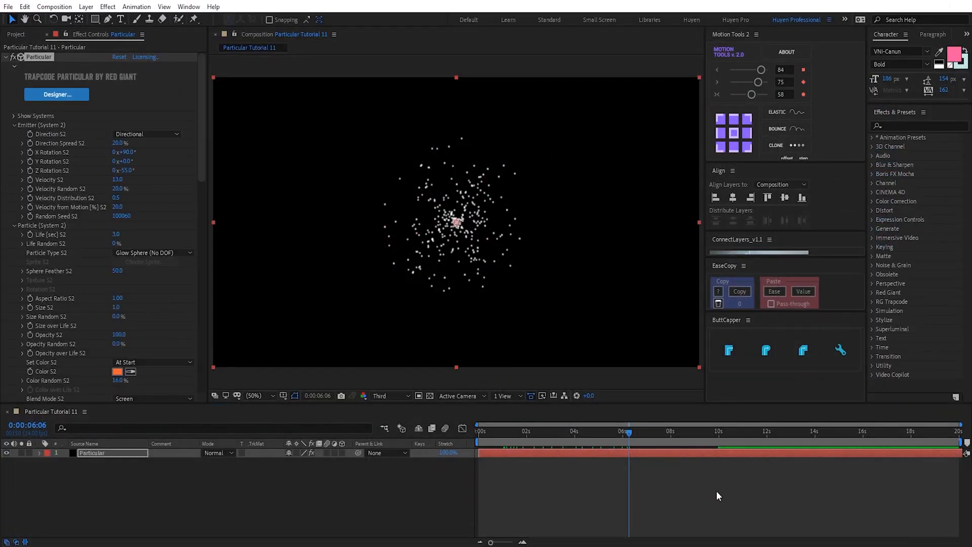
click(381, 397)
click(382, 415)
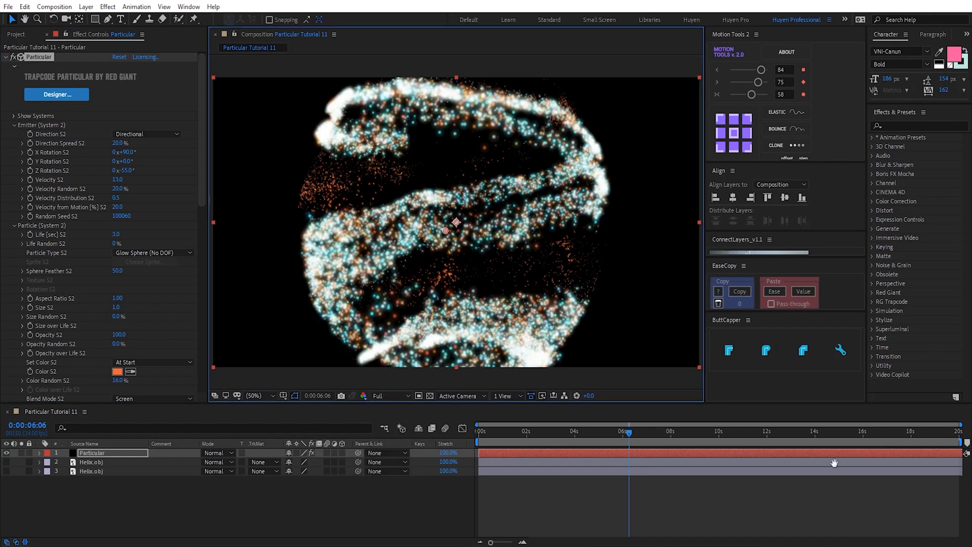